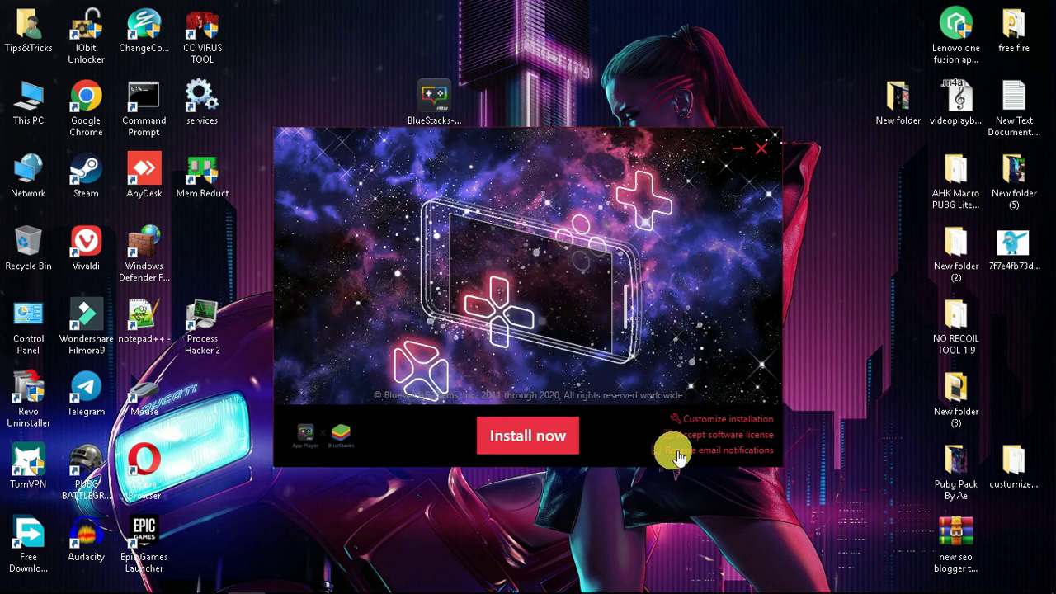
# Step: Start the App Player installation from the customized setup, keeping the data path C:\ProgramData\BlueStacks_msi2
pyautogui.click(716, 418)
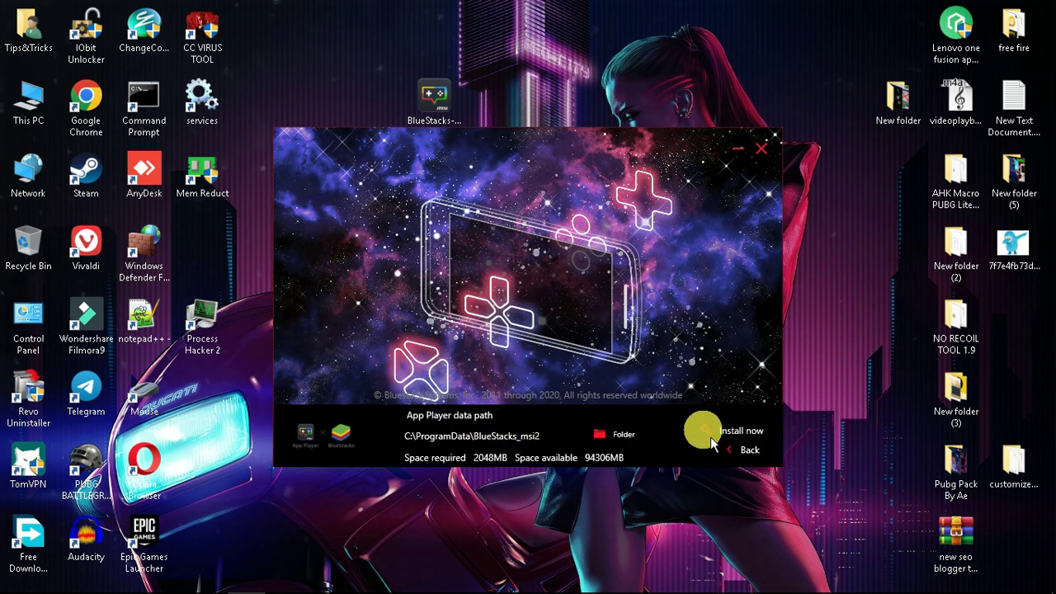
pyautogui.click(741, 437)
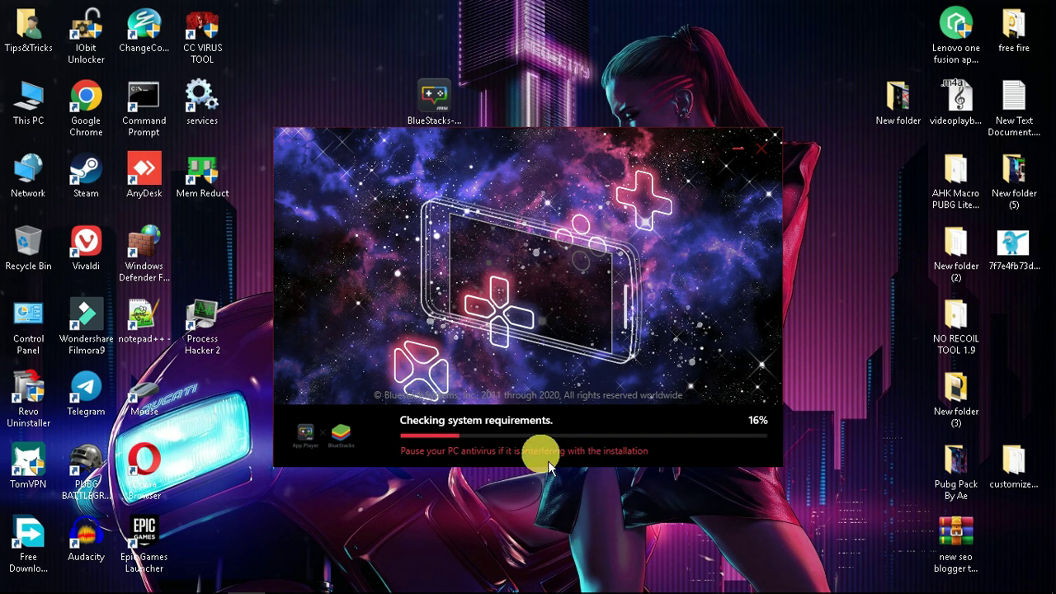
pyautogui.moveTo(410, 151); pyautogui.dragTo(514, 165)
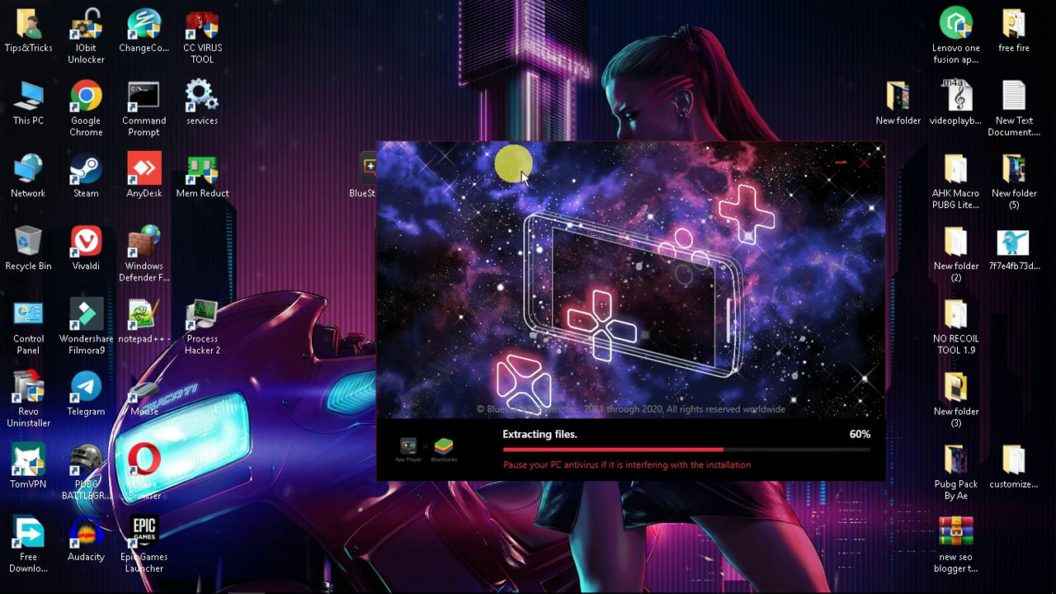
pyautogui.moveTo(589, 157); pyautogui.dragTo(542, 171)
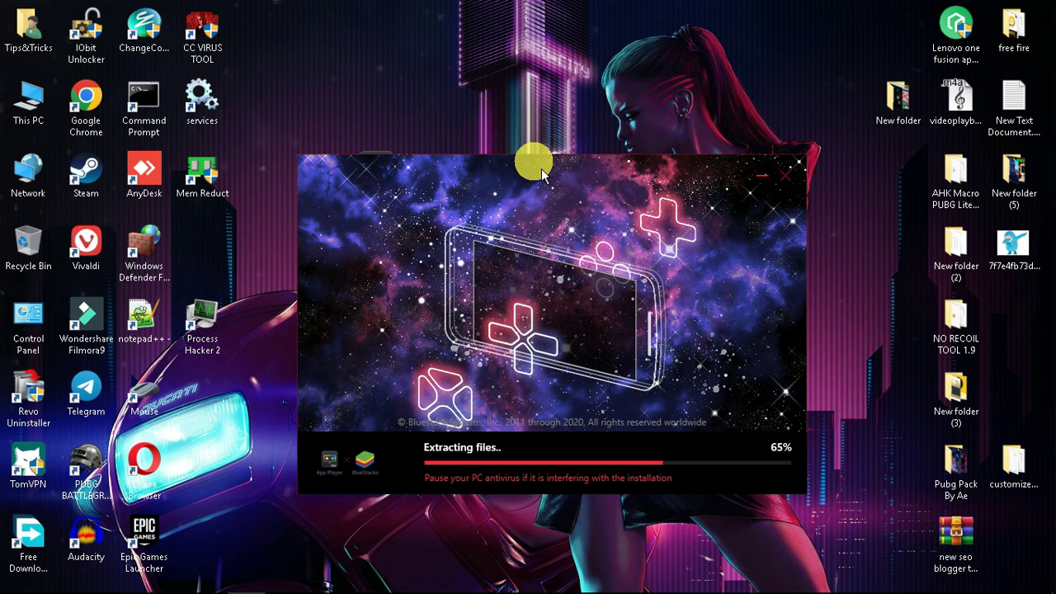
pyautogui.moveTo(500, 177); pyautogui.dragTo(617, 180)
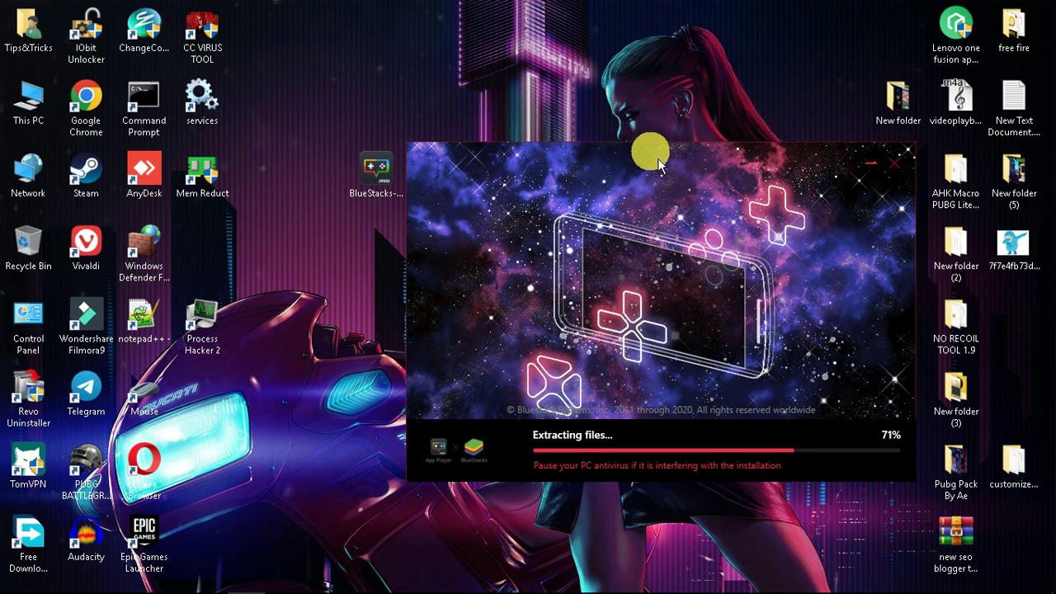
pyautogui.moveTo(651, 153); pyautogui.dragTo(583, 157)
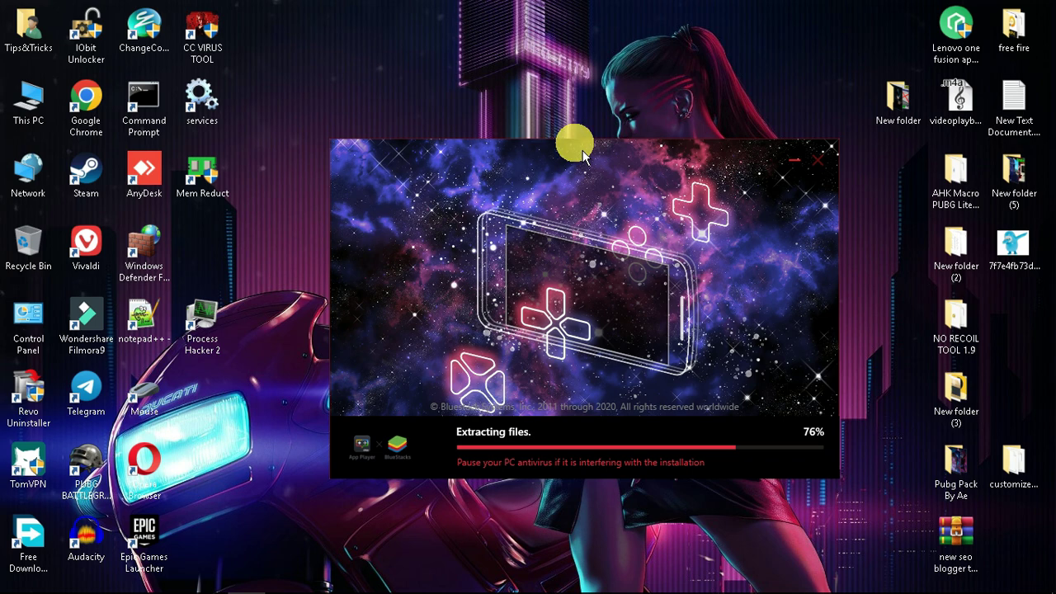
pyautogui.moveTo(607, 163); pyautogui.dragTo(561, 165)
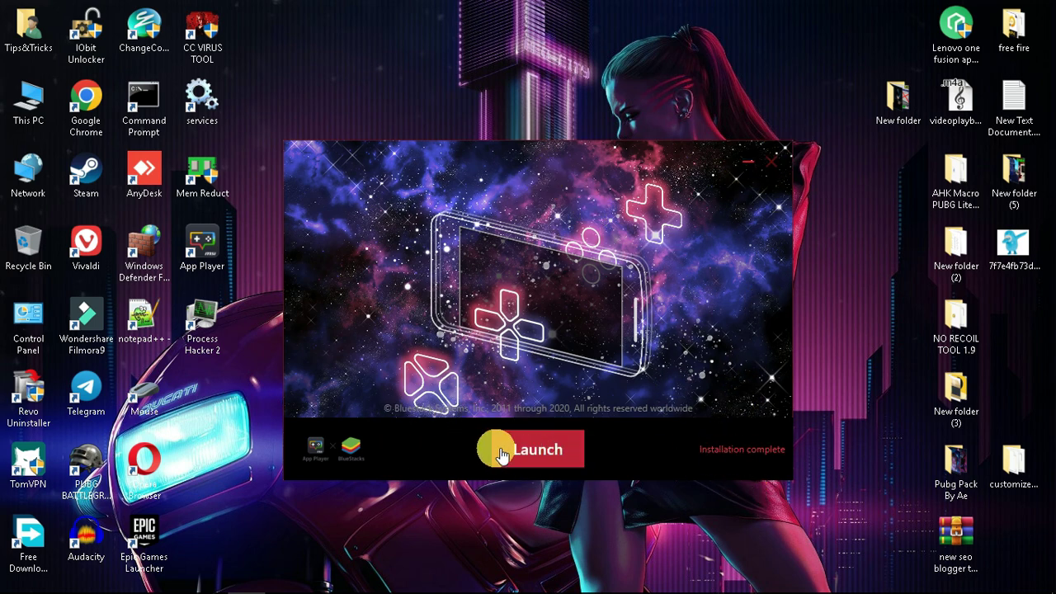
# Step: Launch the installed App Player and move past the introductory tip about searching for games
pyautogui.click(549, 464)
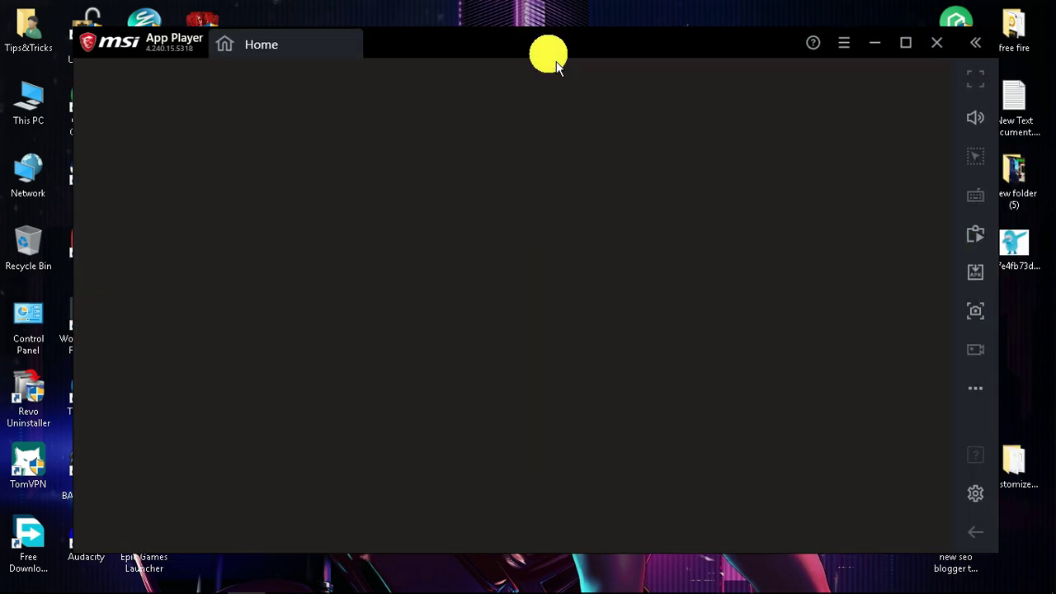
pyautogui.moveTo(555, 61); pyautogui.dragTo(535, 66)
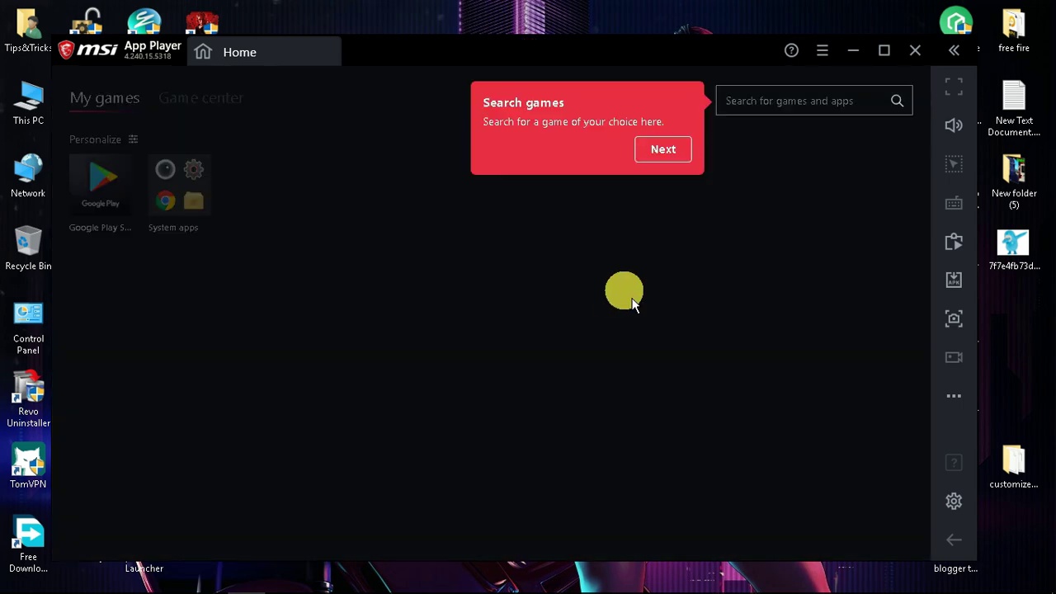
pyautogui.click(663, 149)
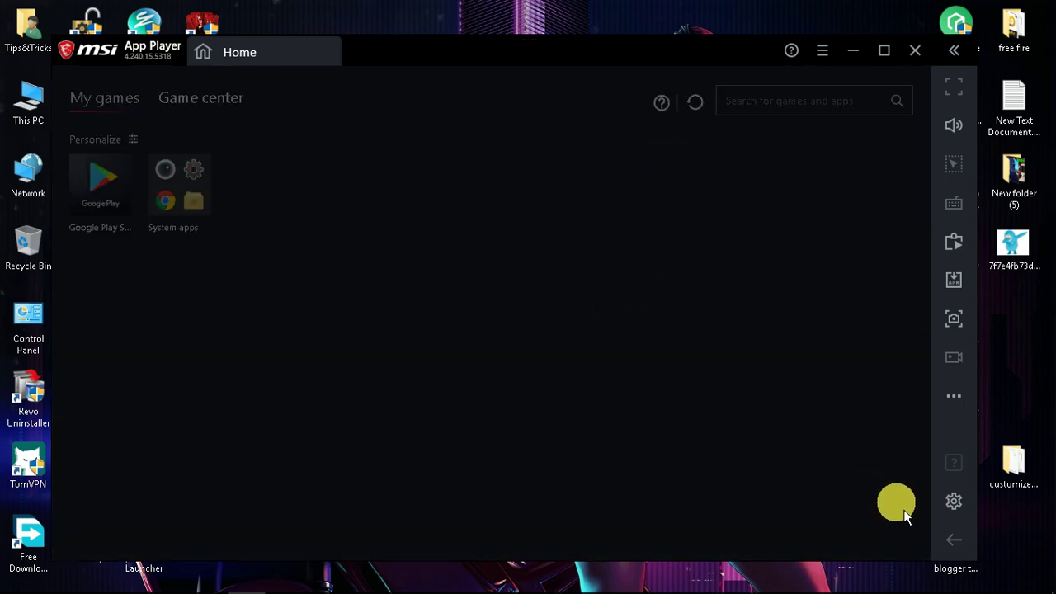
# Step: Open the emulator's engine settings and select OpenGL as the graphics renderer
pyautogui.click(954, 503)
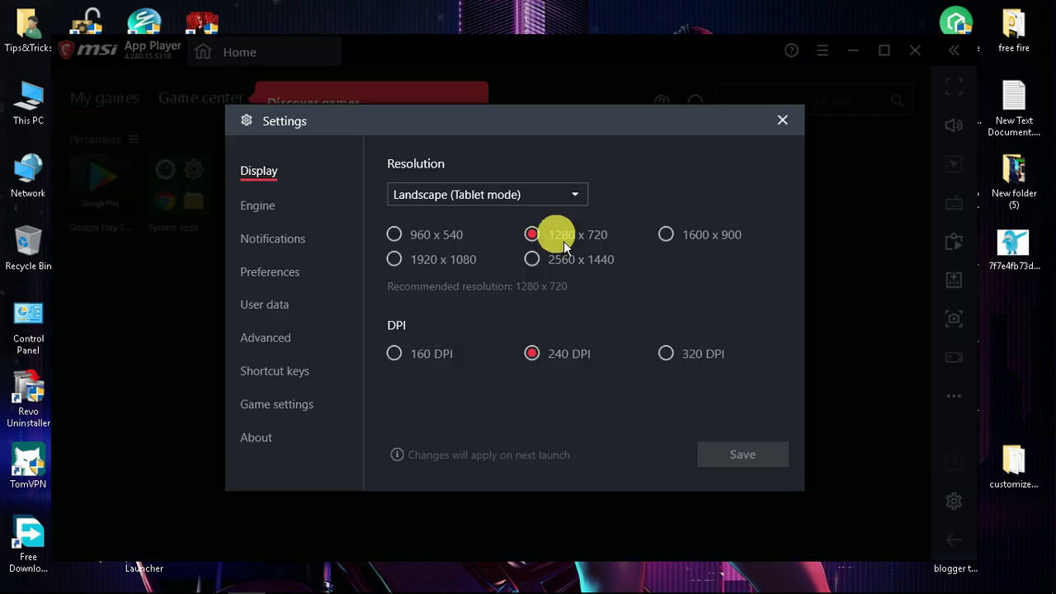
pyautogui.press('Down')
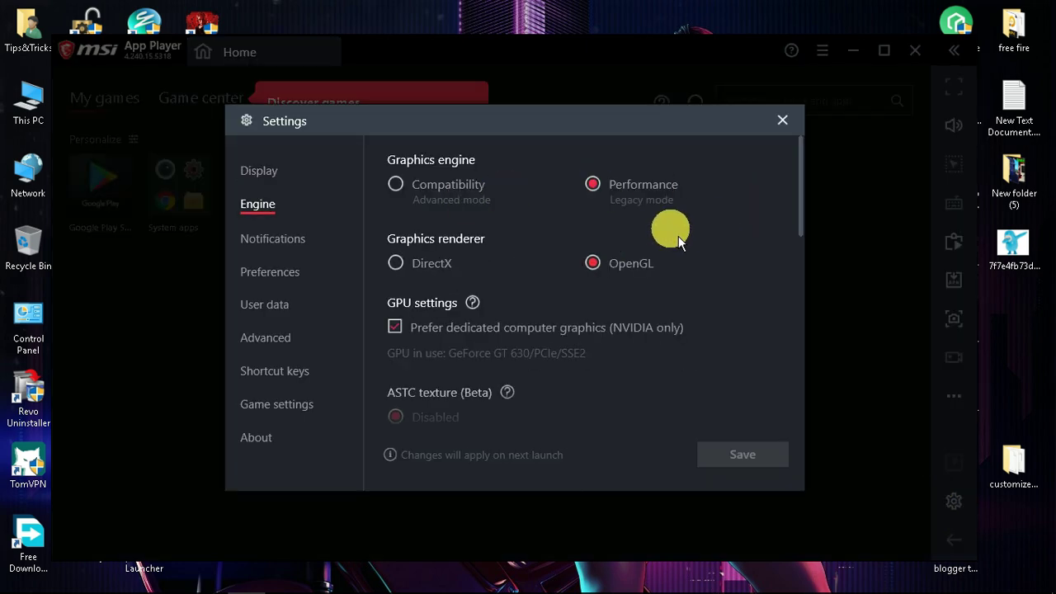
pyautogui.click(606, 270)
pyautogui.scroll(-3, 551, 322)
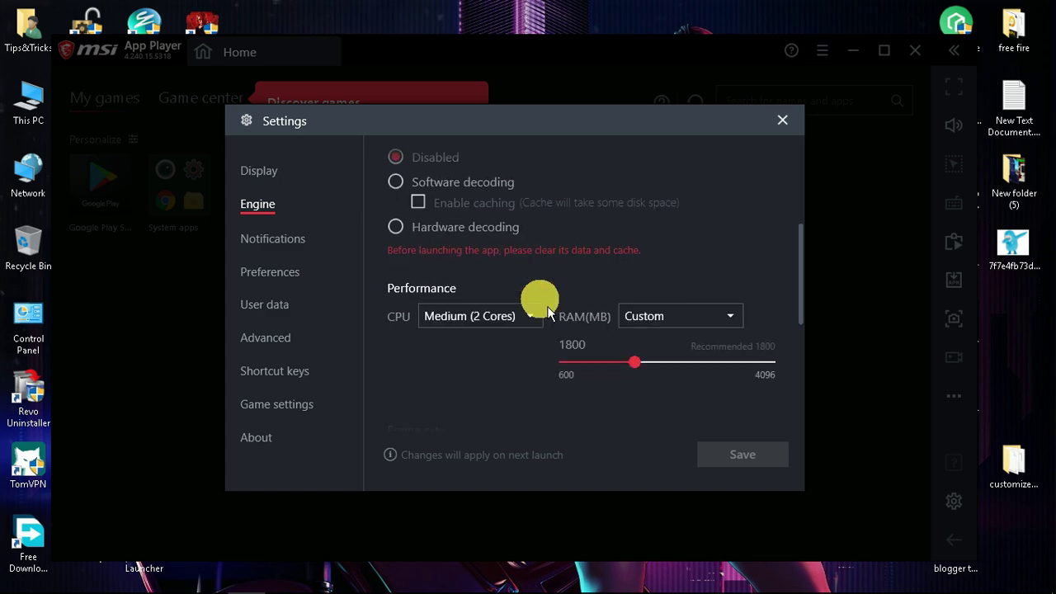
# Step: Check the computer's number of CPU cores in Task Manager before choosing the CPU allocation
pyautogui.click(503, 316)
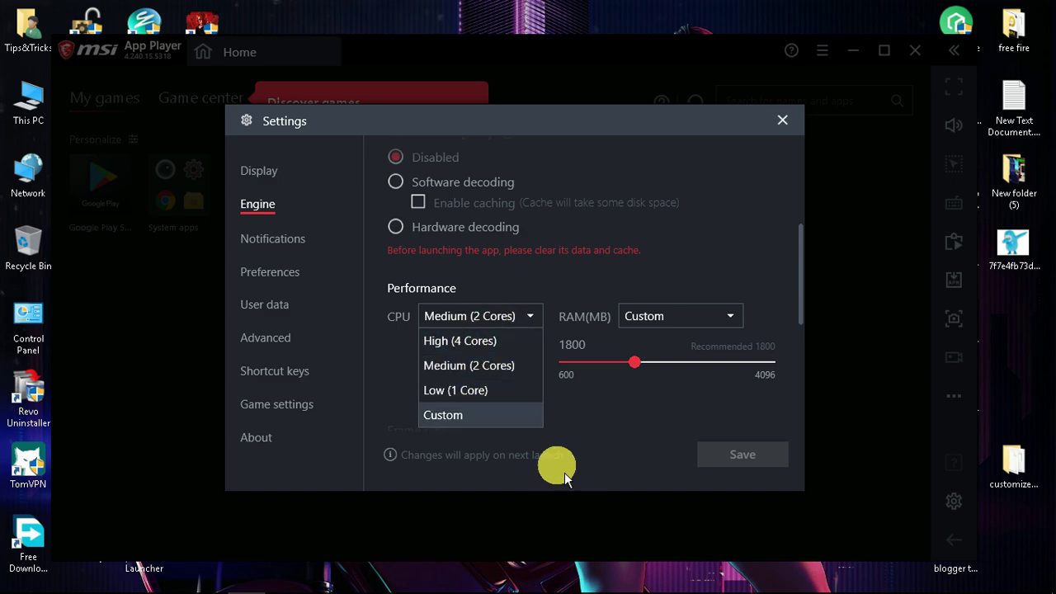
pyautogui.rightClick(615, 580)
pyautogui.click(665, 528)
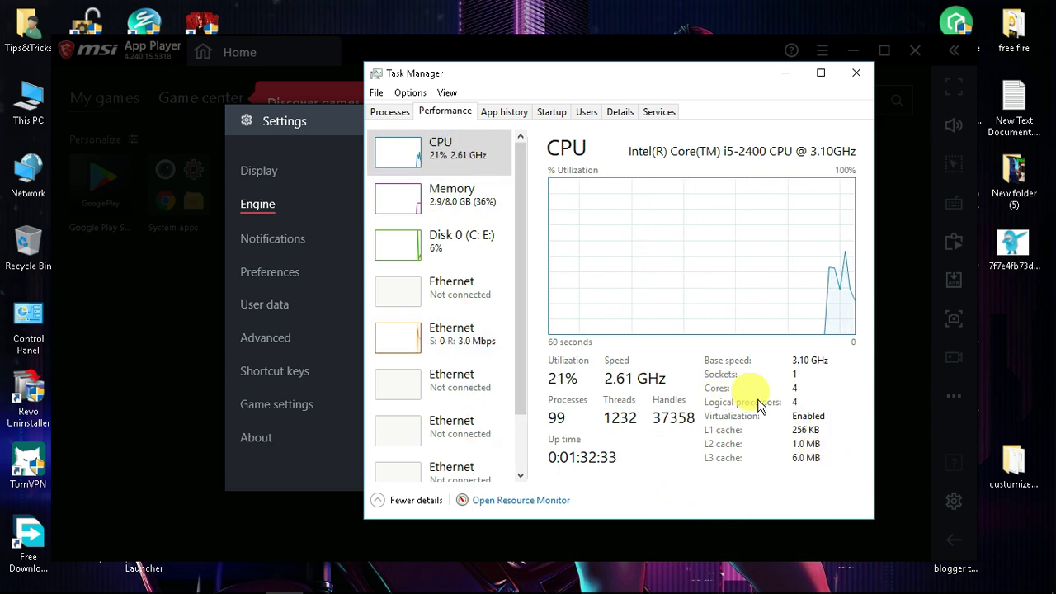
pyautogui.click(856, 72)
# Step: Set the emulator's CPU allocation to Medium (2 Cores) and its RAM to High (3 GB)
pyautogui.click(505, 322)
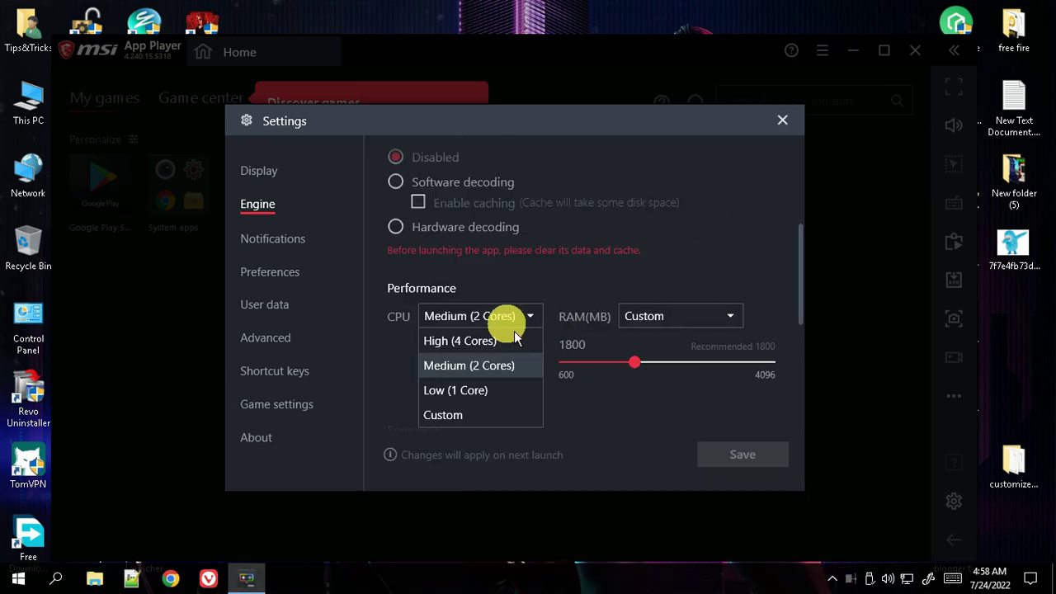
pyautogui.click(495, 365)
pyautogui.click(678, 316)
pyautogui.click(684, 345)
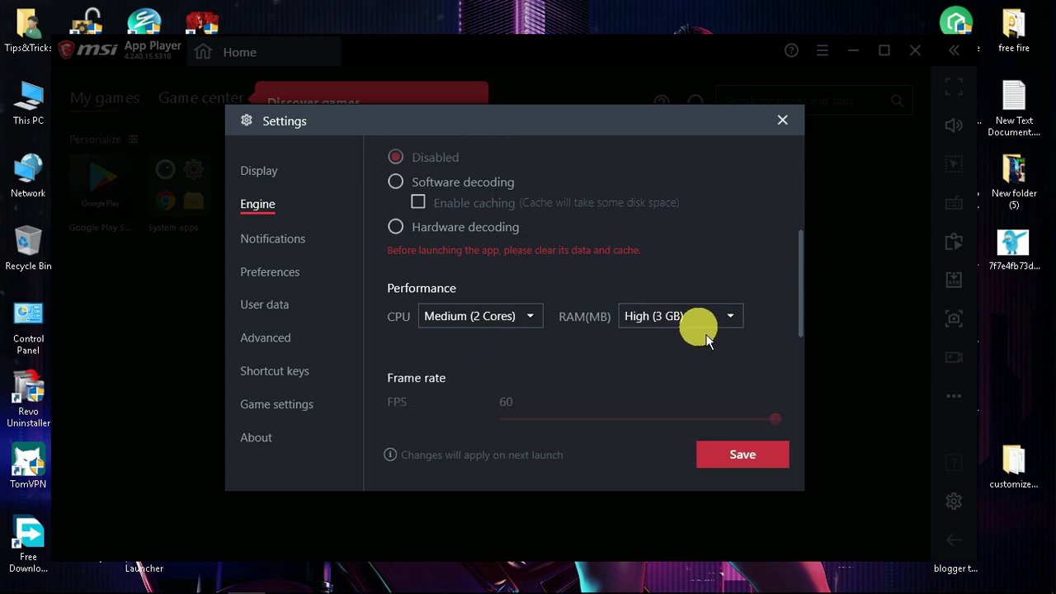
pyautogui.click(694, 320)
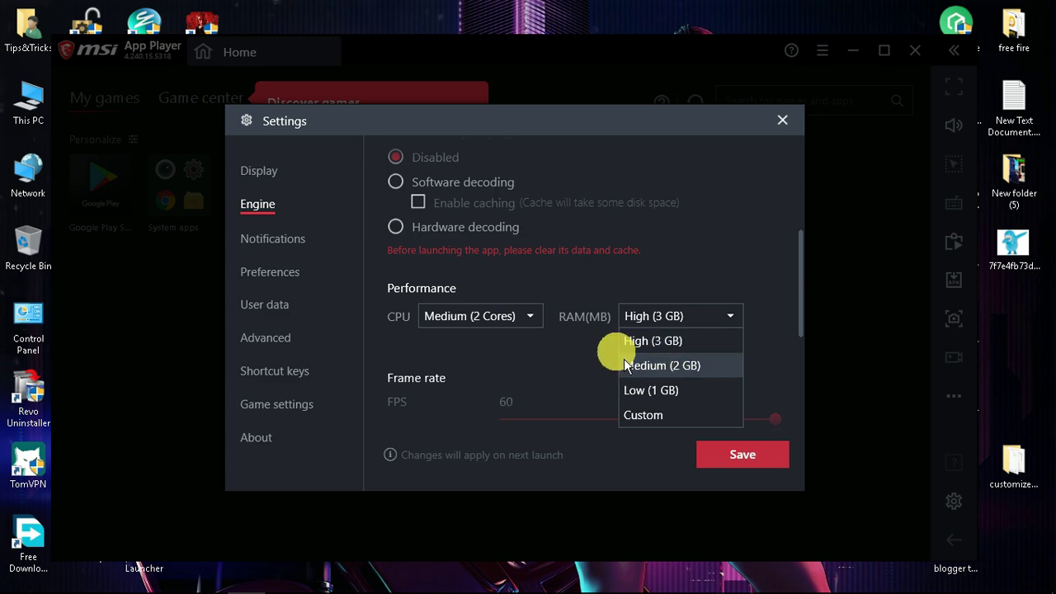
# Step: Choose Asus ROG 2 as the predefined device profile, save the change and close the settings
pyautogui.click(269, 272)
pyautogui.scroll(2, 479, 285)
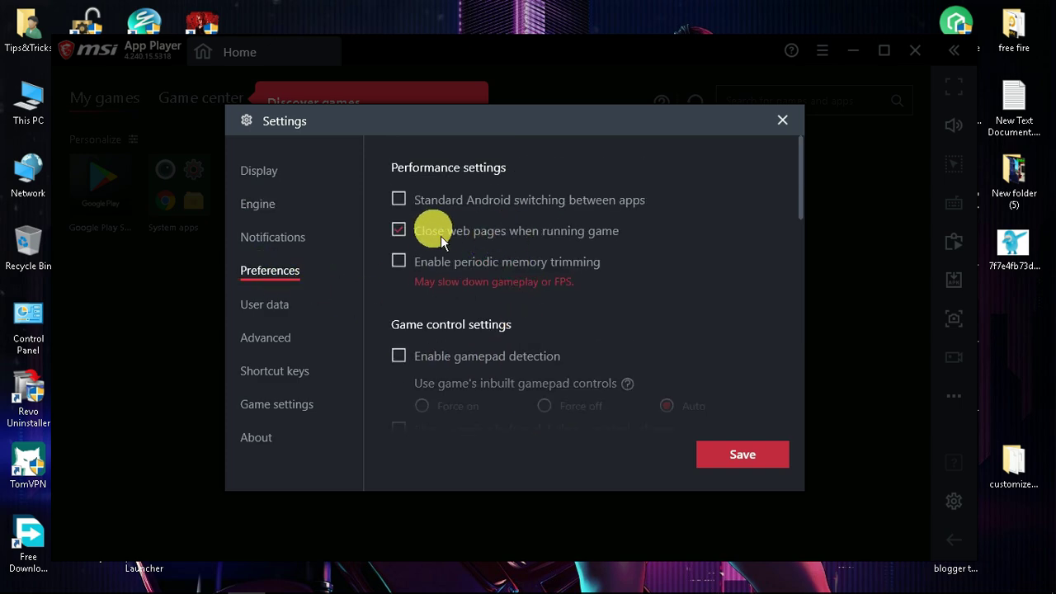
pyautogui.scroll(-3, 511, 248)
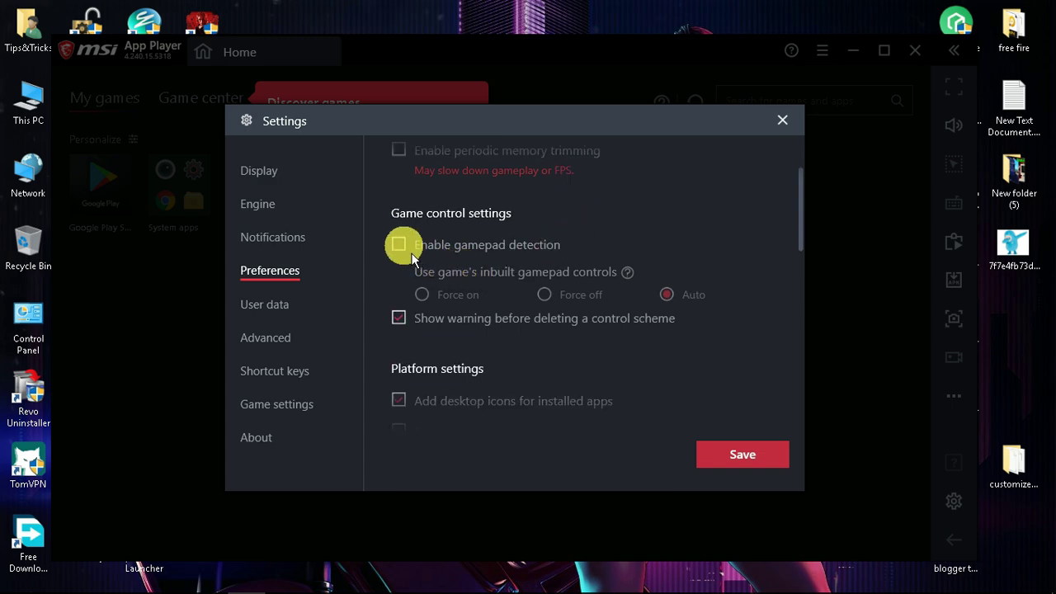
pyautogui.click(289, 335)
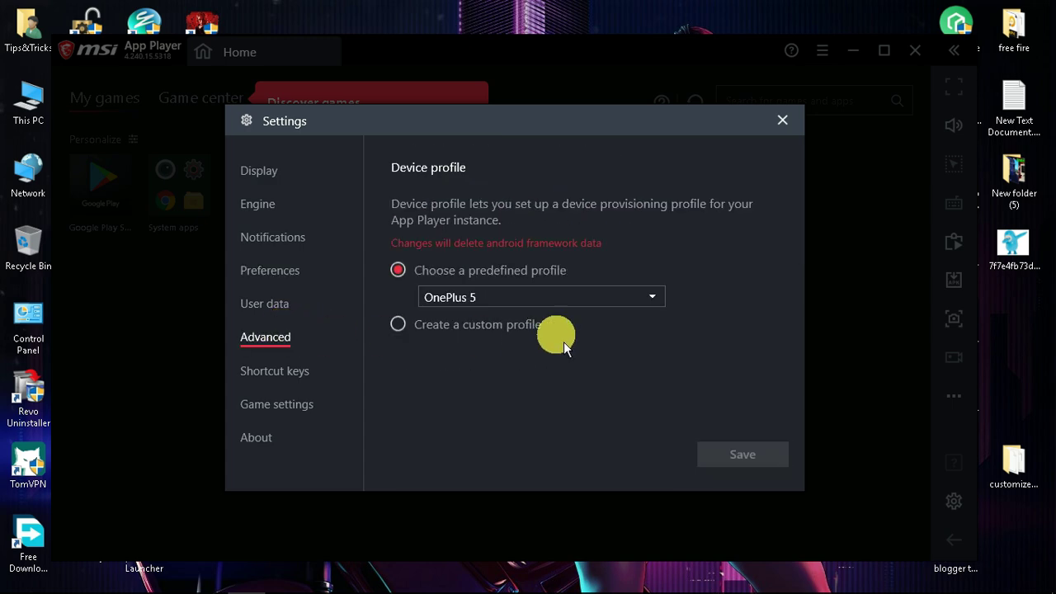
pyautogui.click(583, 299)
pyautogui.scroll(3, 528, 342)
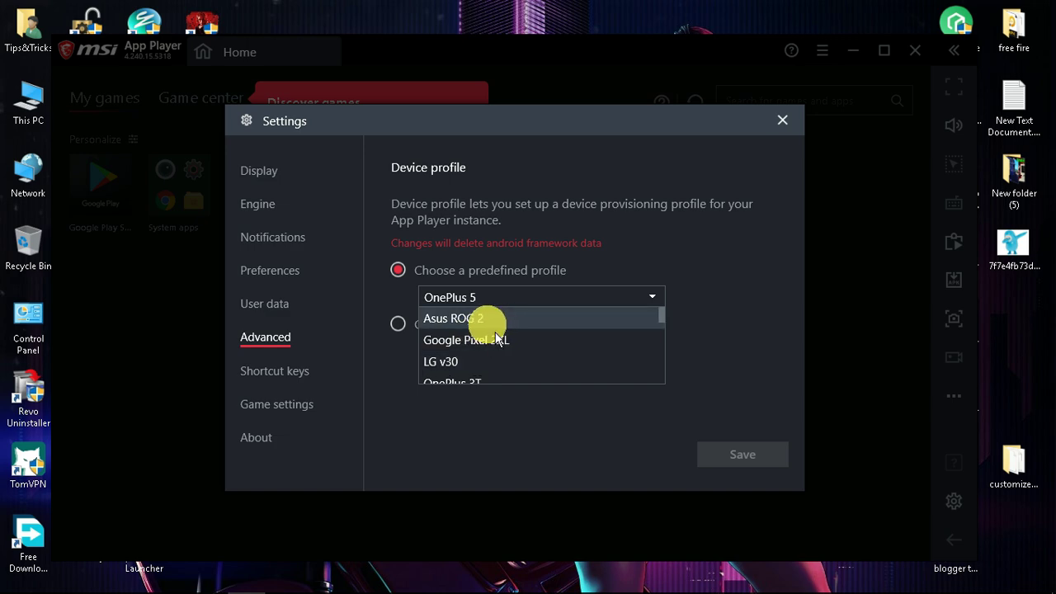
pyautogui.click(471, 320)
pyautogui.click(739, 453)
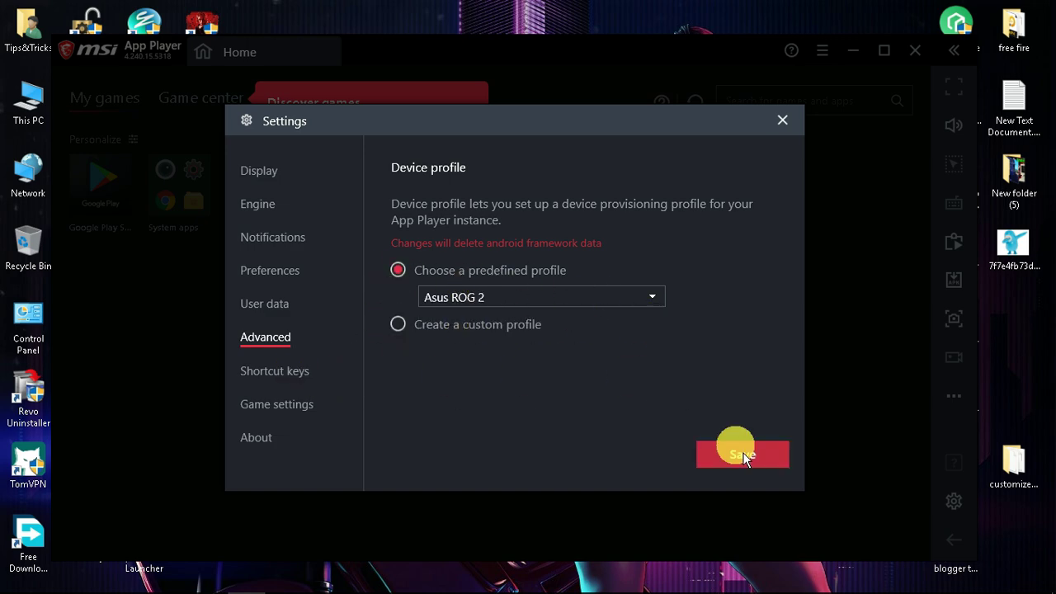
pyautogui.click(276, 373)
pyautogui.click(160, 233)
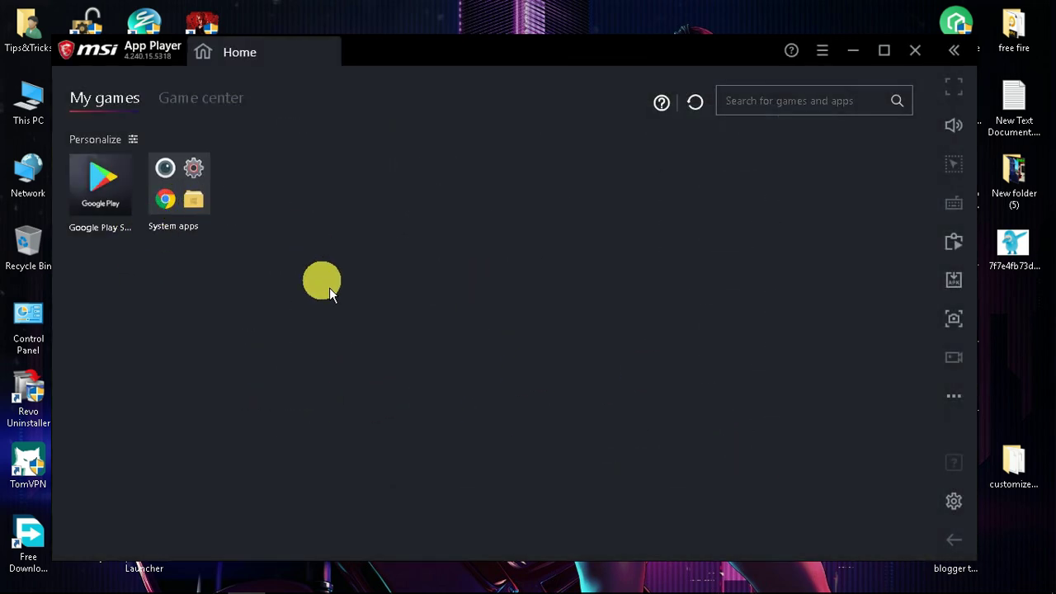
# Step: Open the Google Play Store and sign in with a Google account, turning off Back up to Google Drive
pyautogui.click(178, 216)
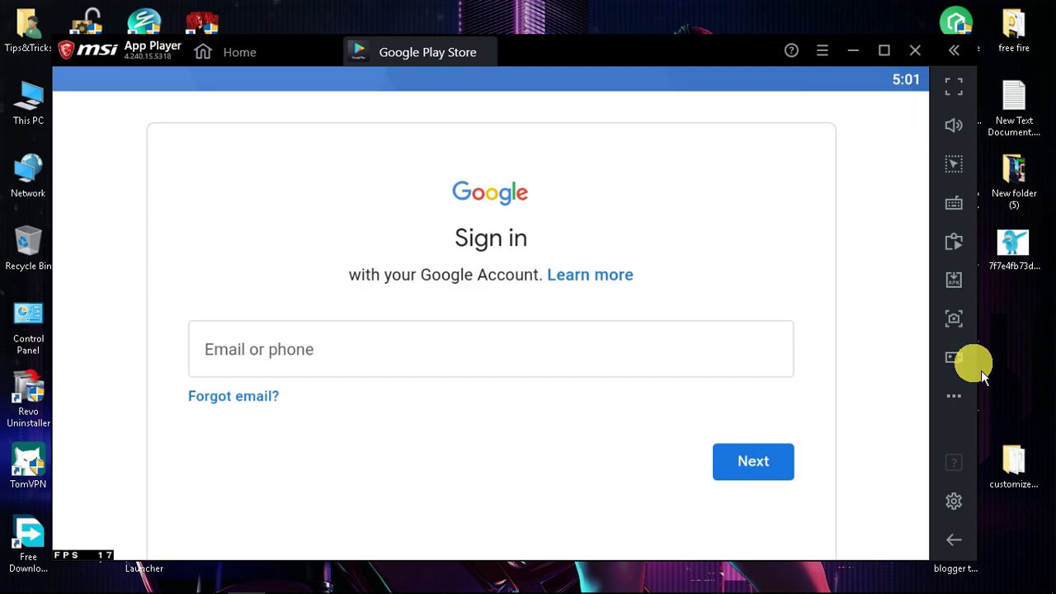
pyautogui.click(518, 374)
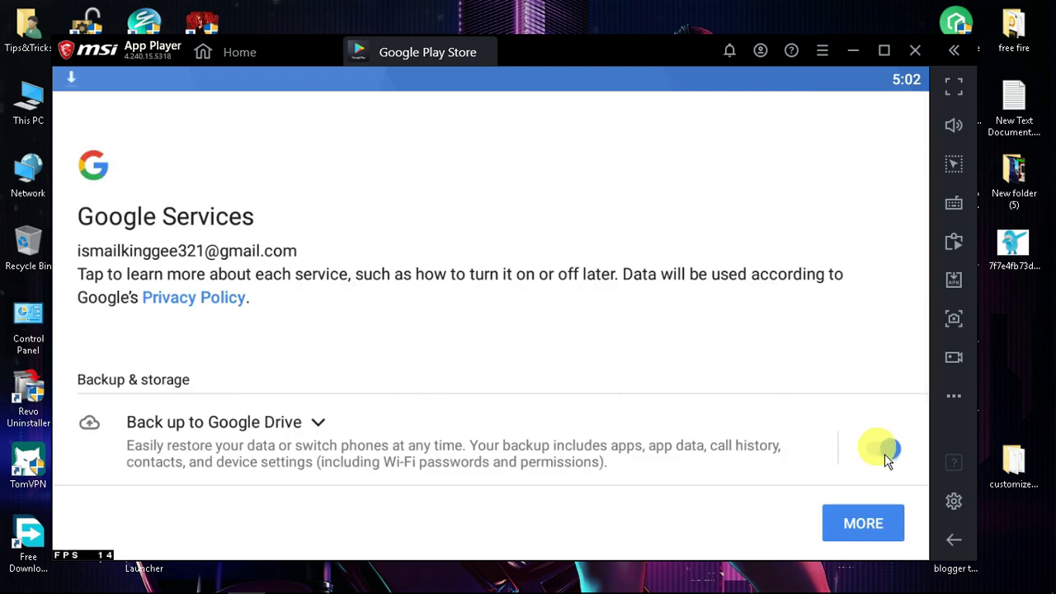
pyautogui.click(885, 451)
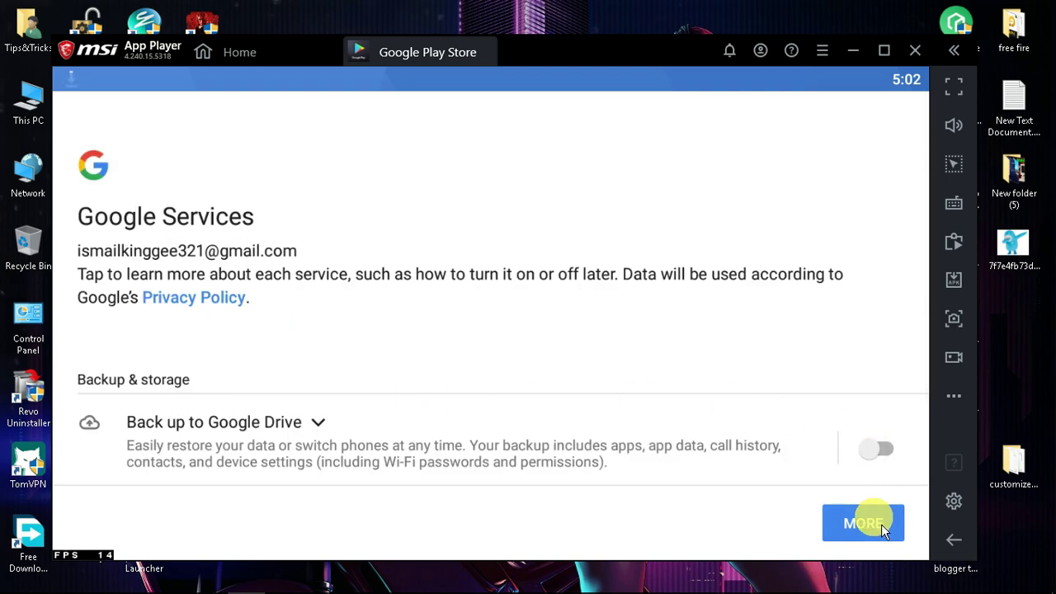
pyautogui.click(870, 522)
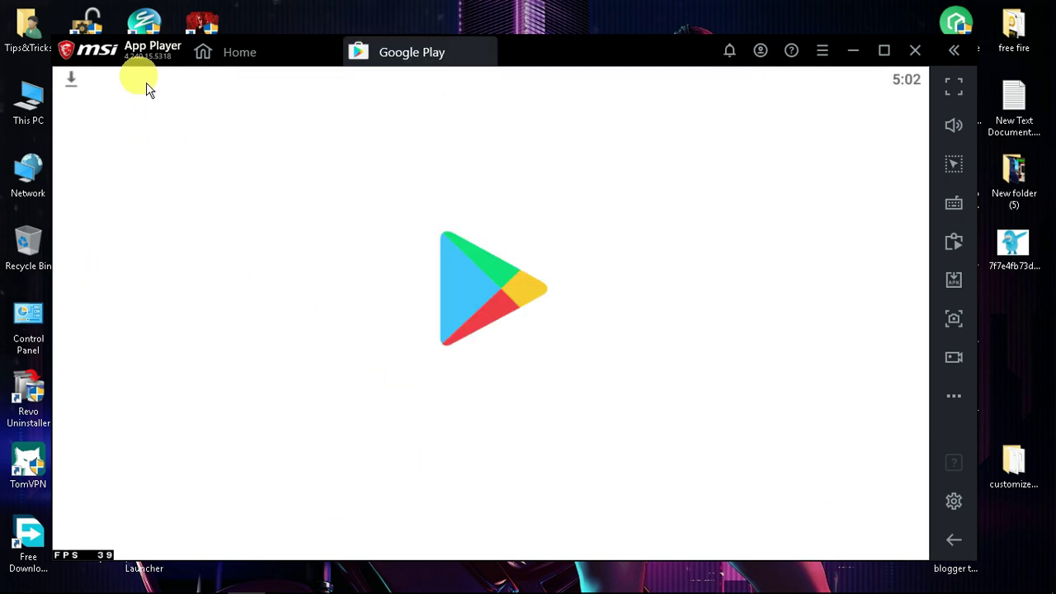
# Step: Search Google Play for "free fire"
pyautogui.moveTo(146, 82); pyautogui.dragTo(459, 302)
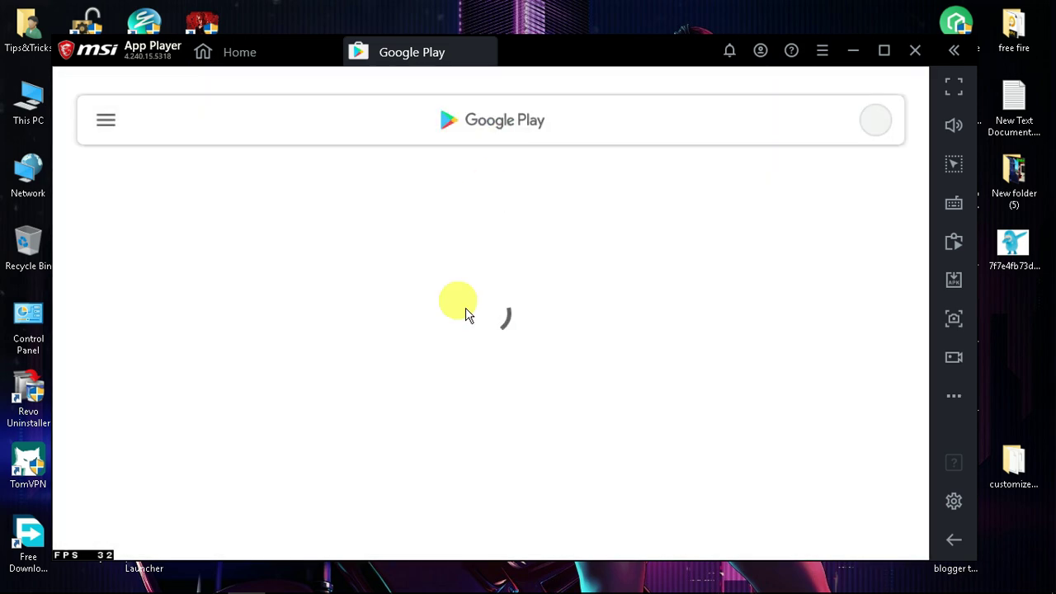
pyautogui.moveTo(448, 429); pyautogui.dragTo(422, 483)
pyautogui.click(412, 136)
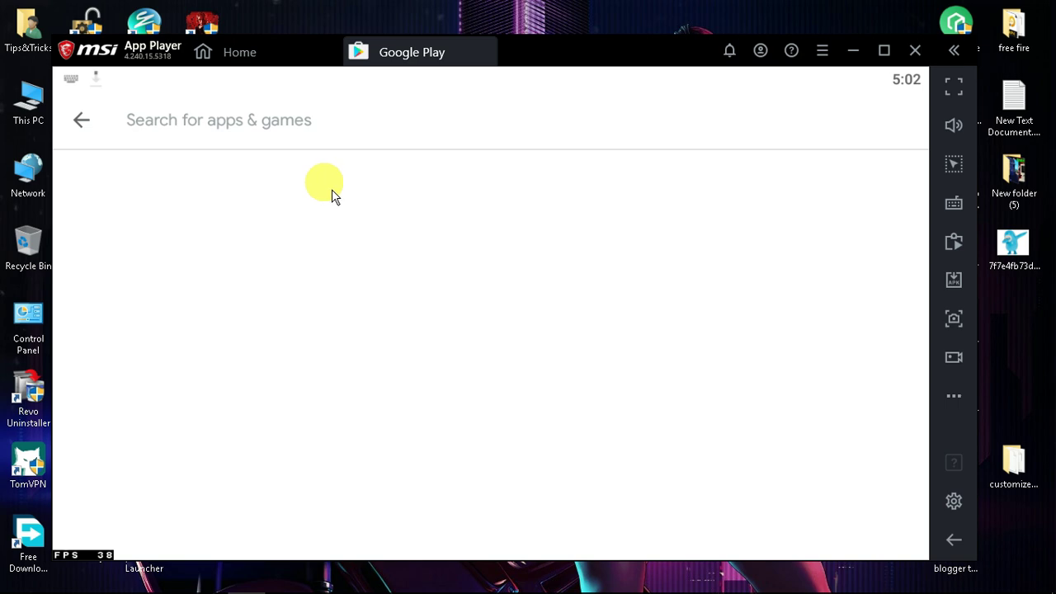
pyautogui.write('free fire')
pyautogui.press('Return')
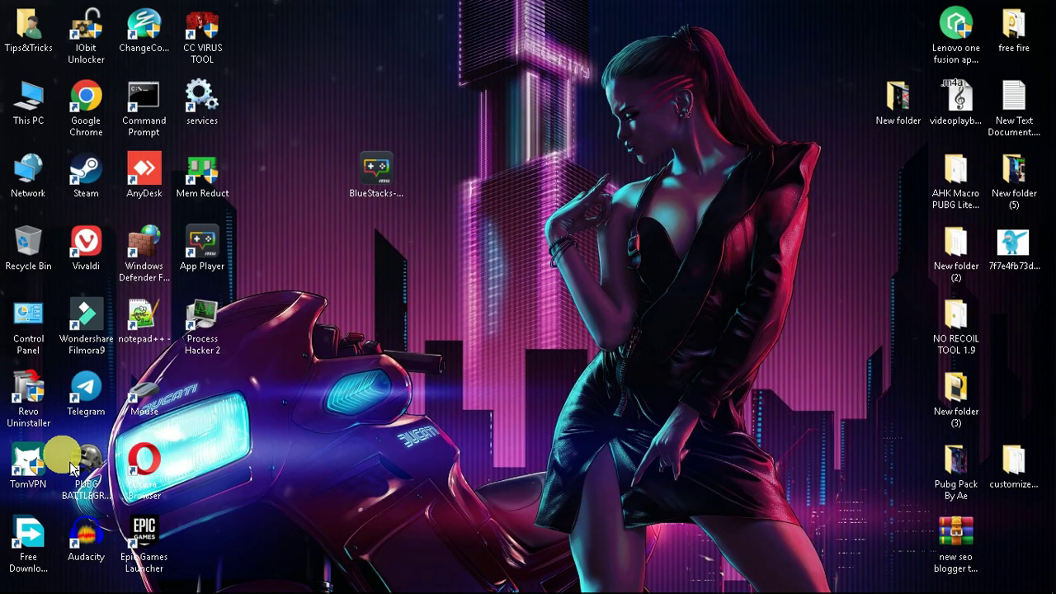
# Step: Bring the emulator window back and install Garena Free Fire: 5th Anniv. from the search results
pyautogui.moveTo(33, 462)
pyautogui.mouseDown()
pyautogui.moveTo(536, 198)
pyautogui.moveTo(468, 270)
pyautogui.moveTo(49, 470)
pyautogui.moveTo(33, 466)
pyautogui.mouseUp()
pyautogui.click(246, 578)
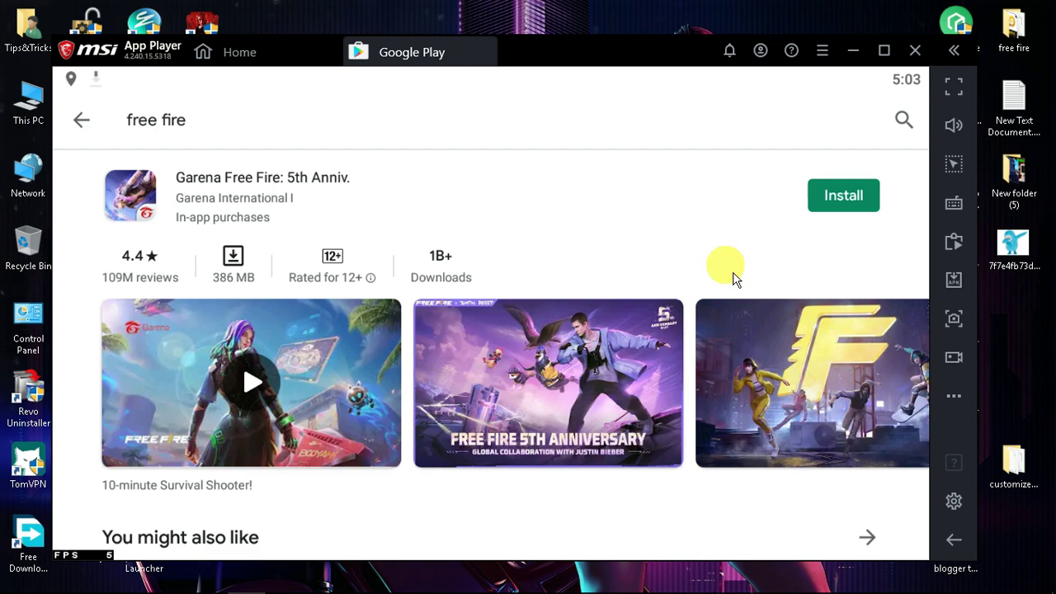
pyautogui.moveTo(488, 106); pyautogui.dragTo(602, 118)
pyautogui.click(843, 196)
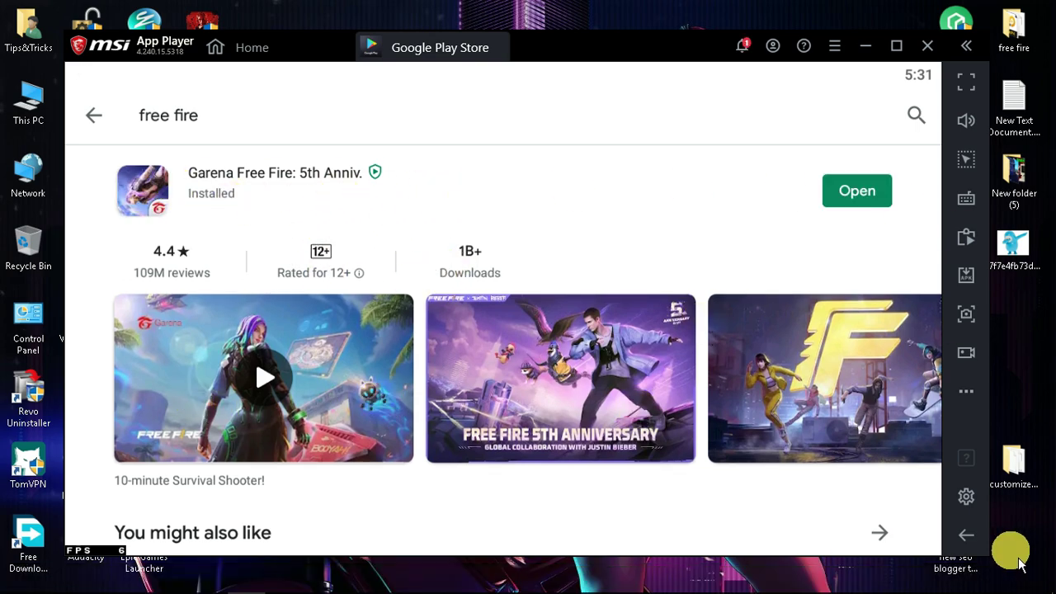
# Step: Leave the store page and start Free Fire in the emulator
pyautogui.click(967, 535)
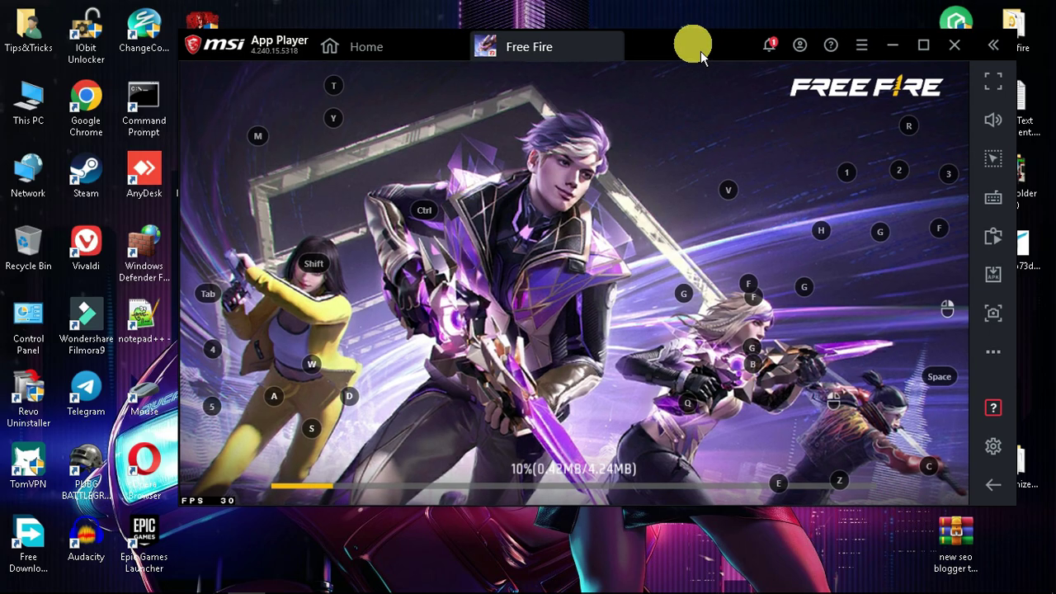
pyautogui.moveTo(701, 52); pyautogui.dragTo(616, 53)
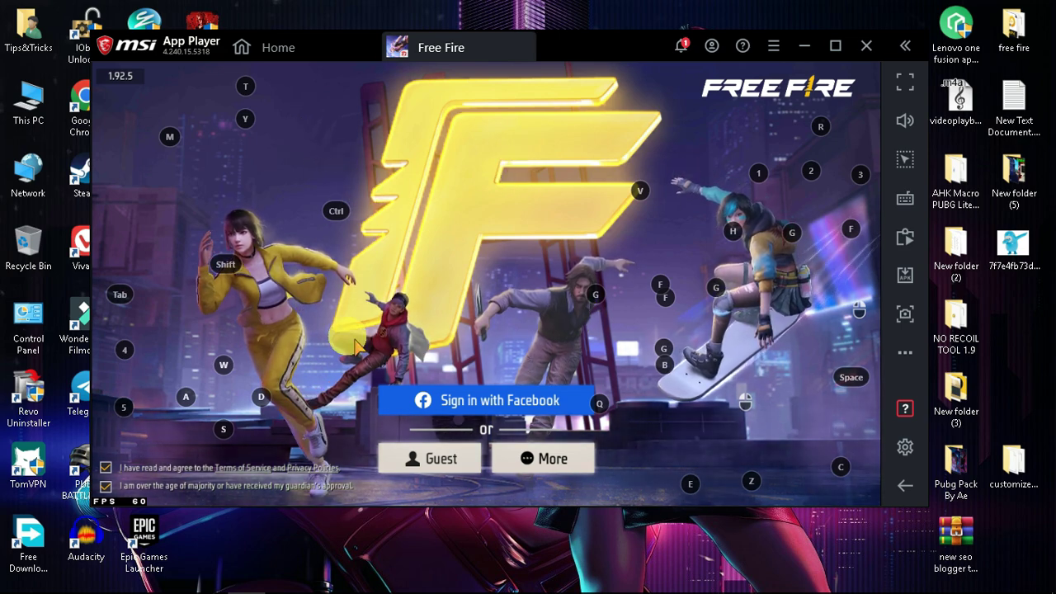
# Step: Sign in to Free Fire with a Facebook account and enter the game lobby
pyautogui.click(318, 51)
pyautogui.click(423, 51)
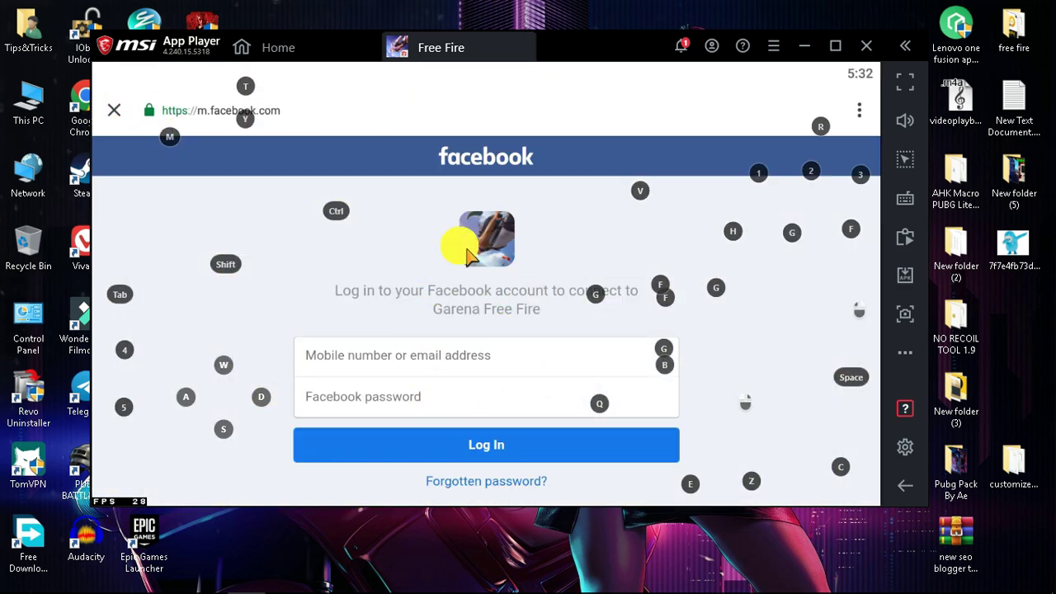
pyautogui.click(419, 367)
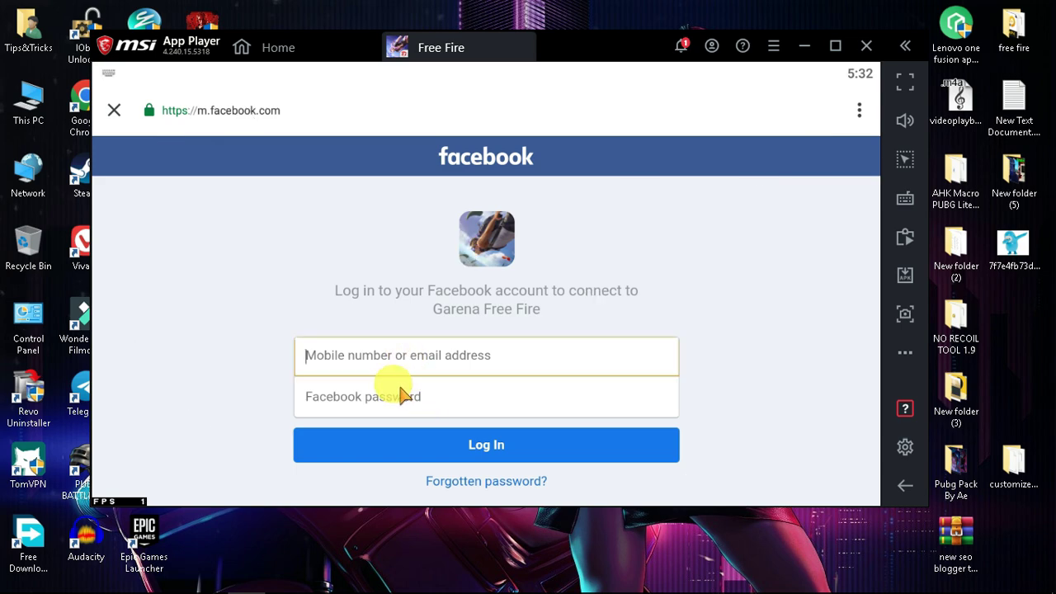
pyautogui.click(518, 426)
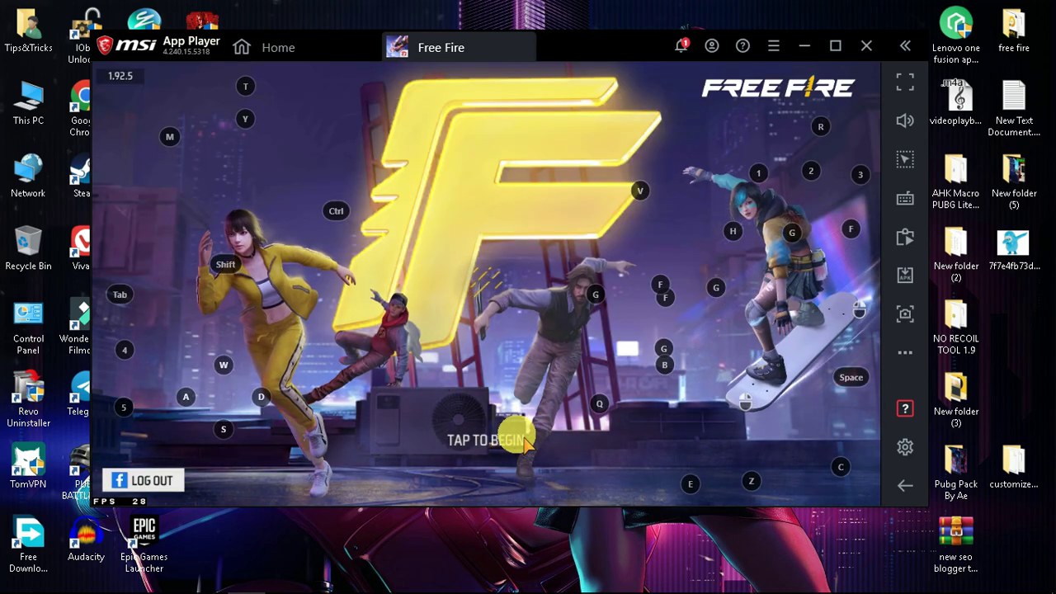
pyautogui.click(520, 441)
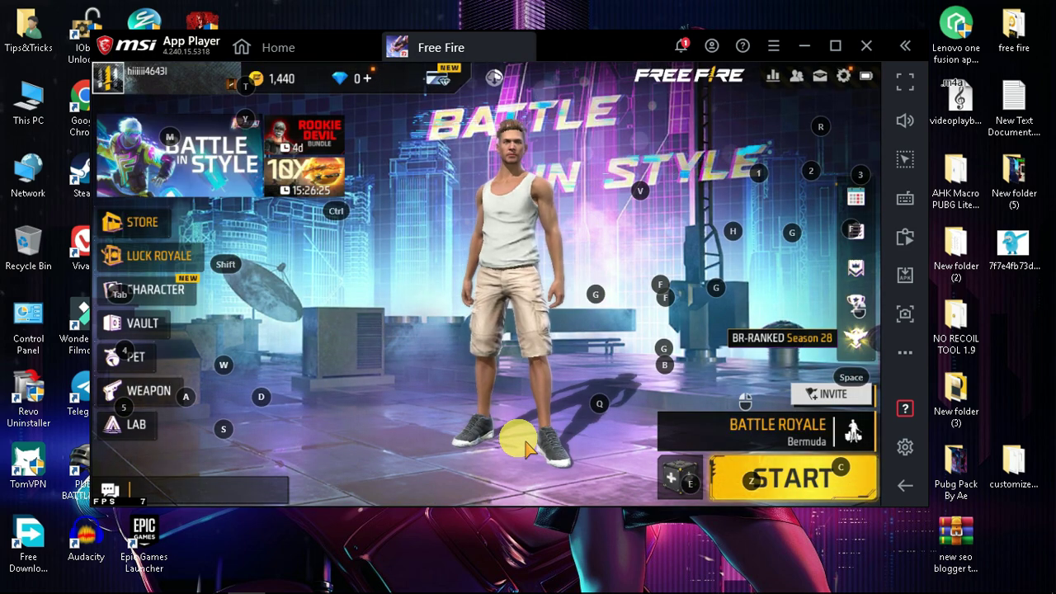
# Step: Collect the reward, set High FPS to Normal and Graphics to Smooth in the game's display settings, and return to the lobby
pyautogui.moveTo(620, 36); pyautogui.dragTo(632, 50)
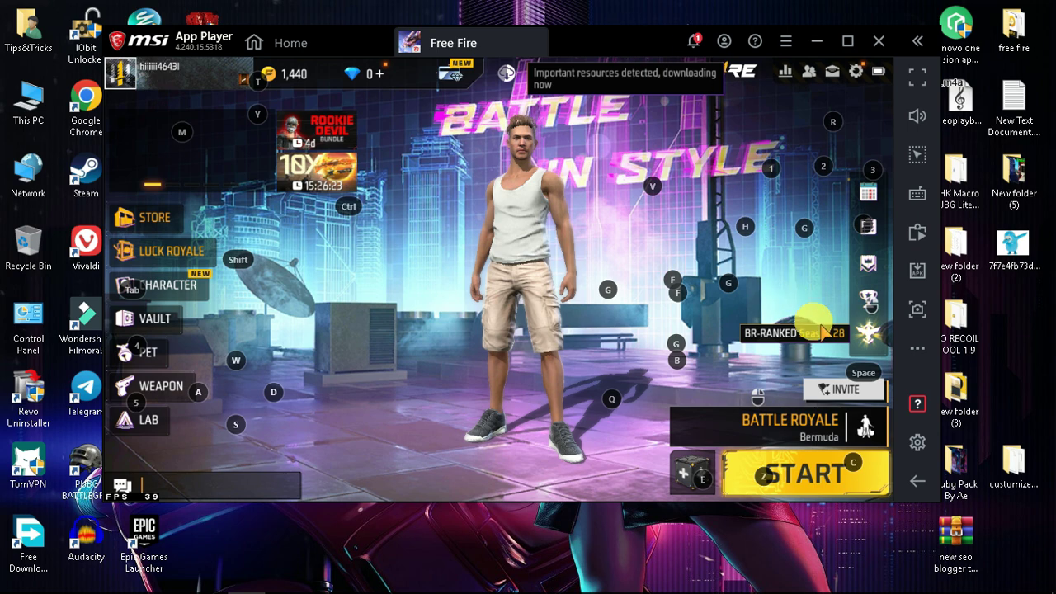
pyautogui.click(855, 71)
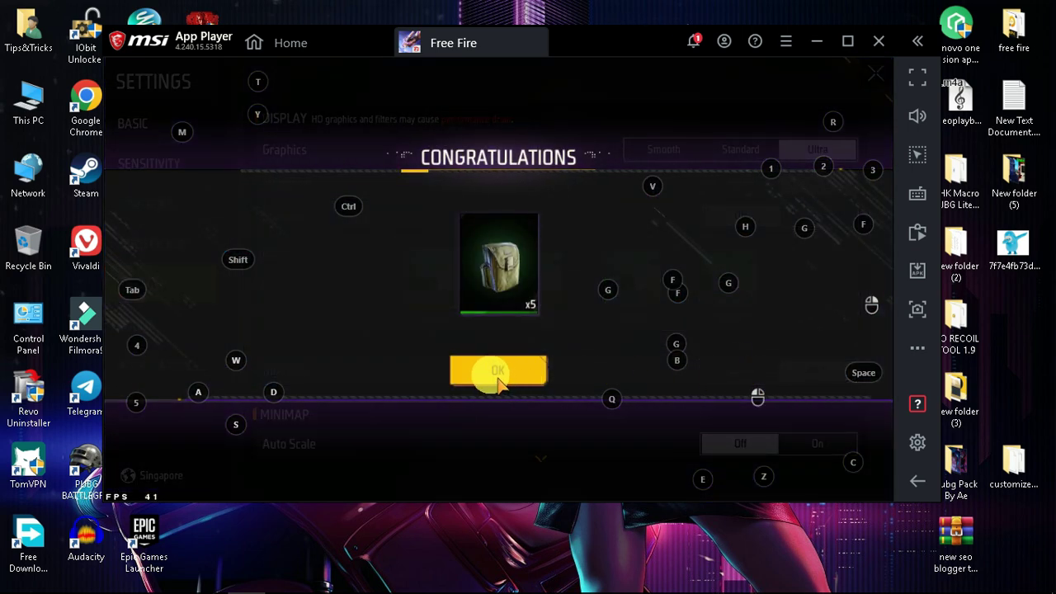
pyautogui.click(498, 371)
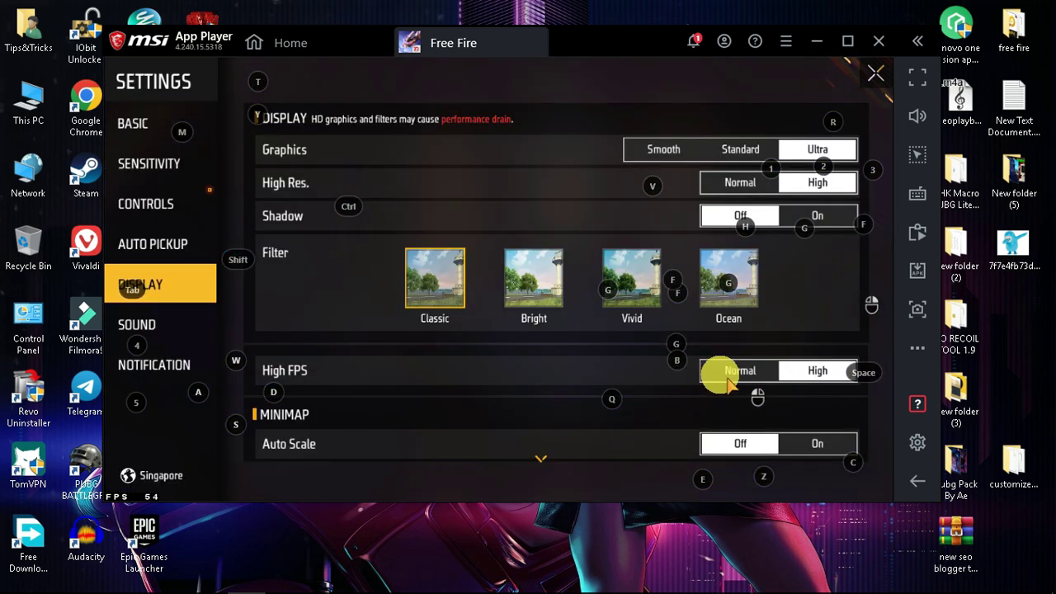
pyautogui.click(729, 378)
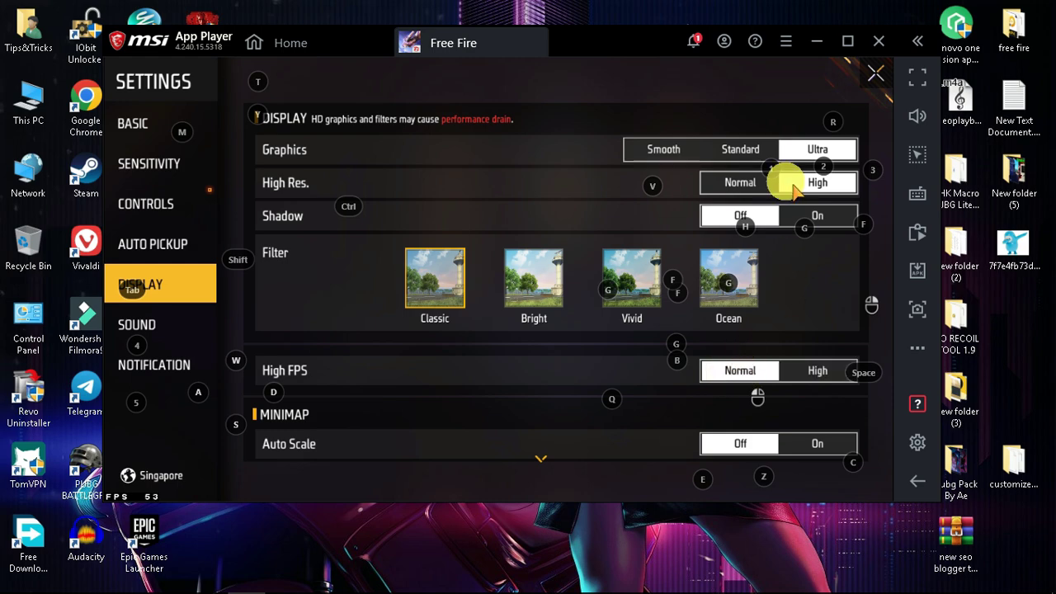
pyautogui.click(663, 149)
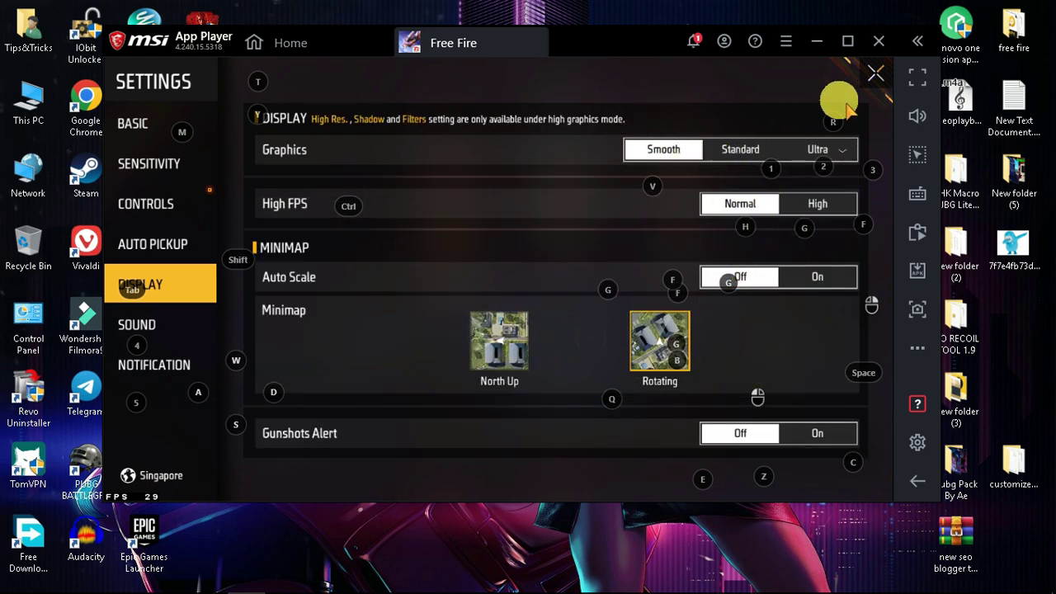
pyautogui.click(875, 75)
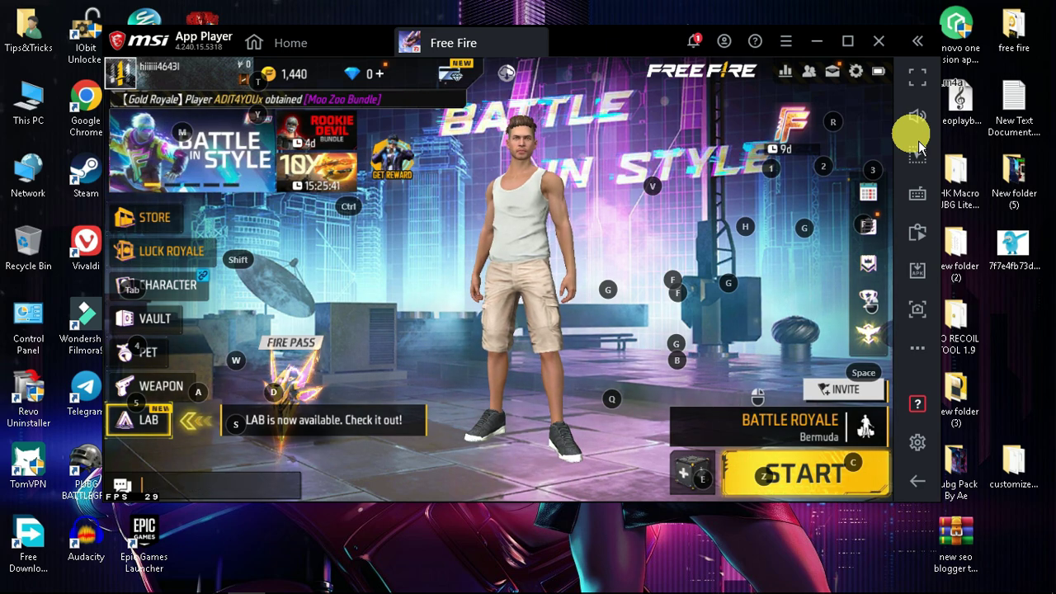
# Step: Open the custom HUD layout from the game's controls settings
pyautogui.click(856, 71)
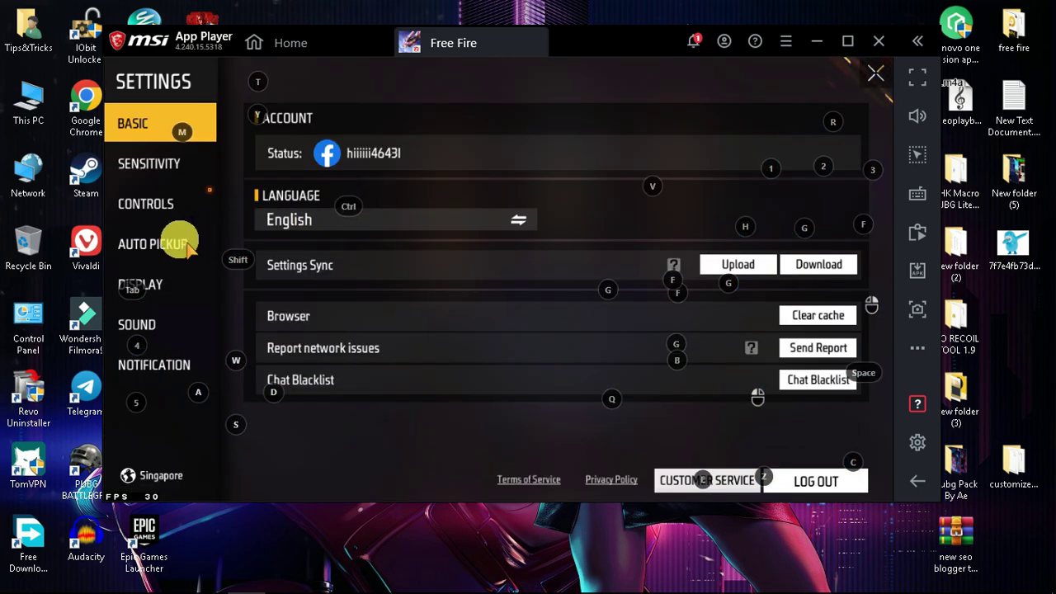
pyautogui.click(180, 218)
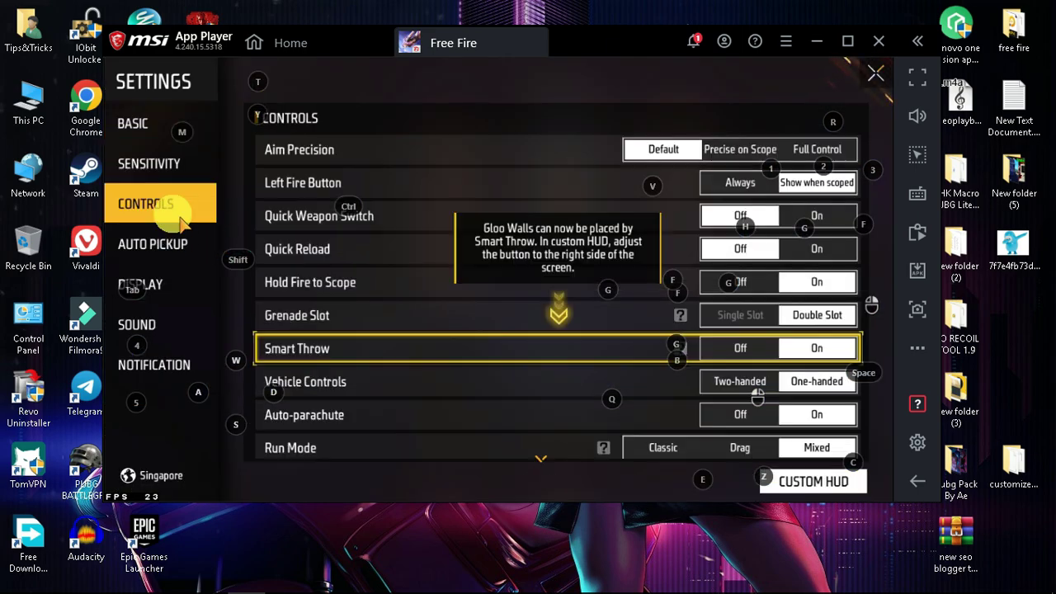
pyautogui.click(797, 483)
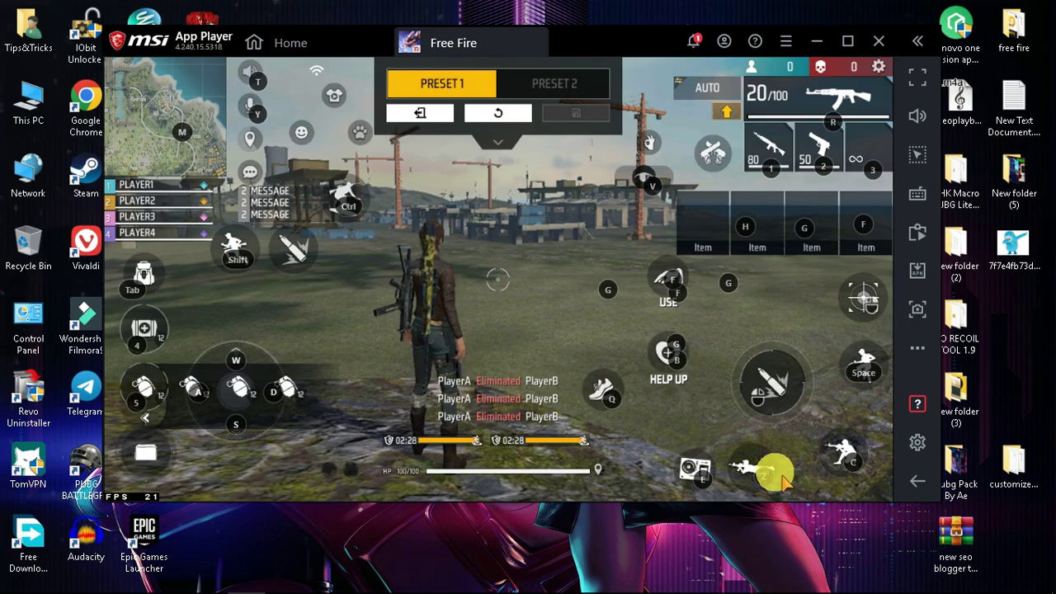
# Step: View the key bindings of the Smart control scheme in the emulator's advanced controls editor and close it
pyautogui.click(930, 202)
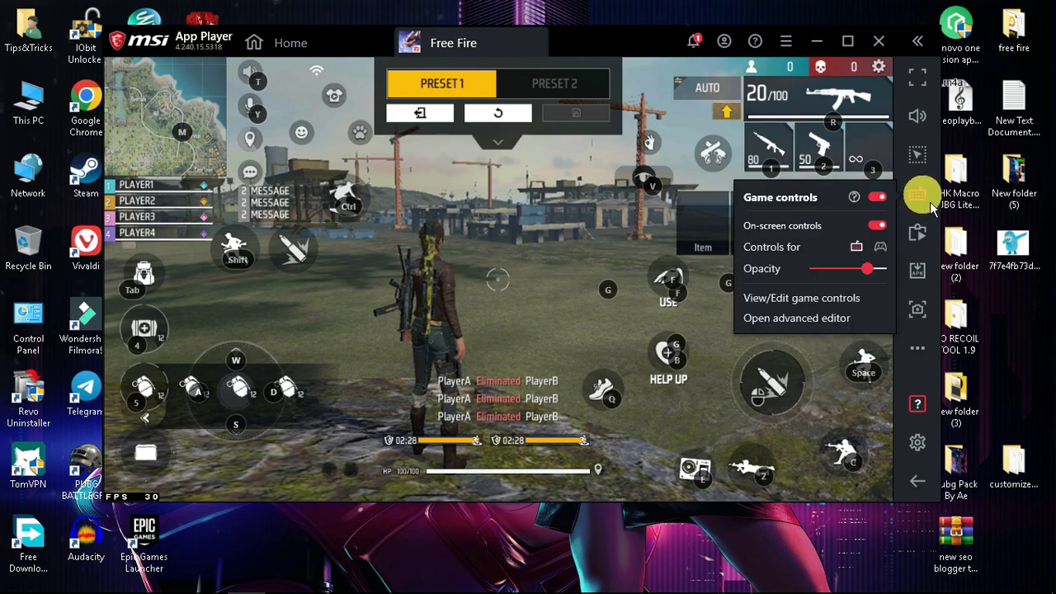
pyautogui.click(807, 318)
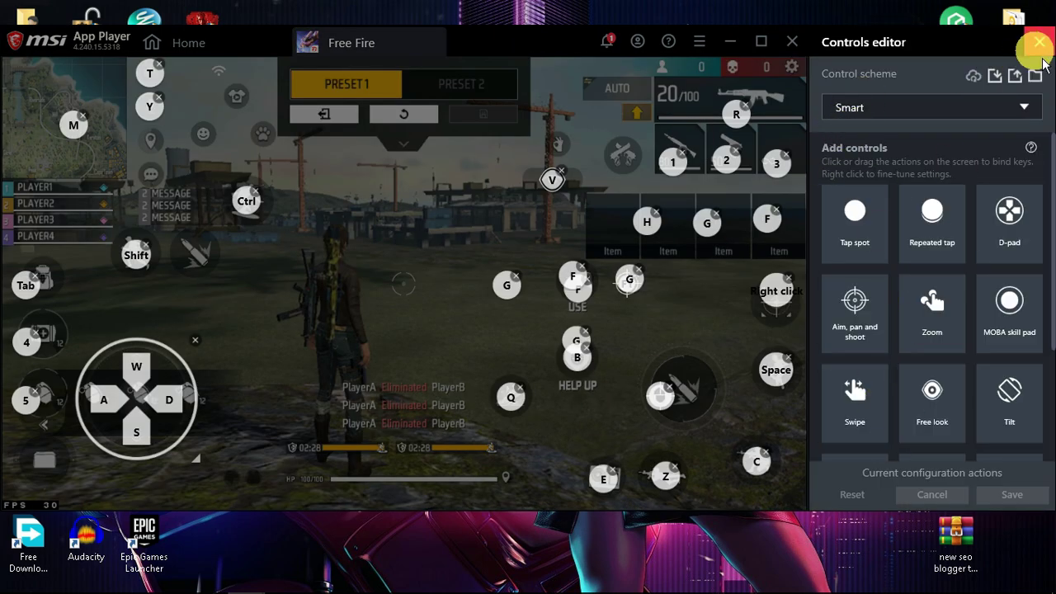
pyautogui.click(1039, 43)
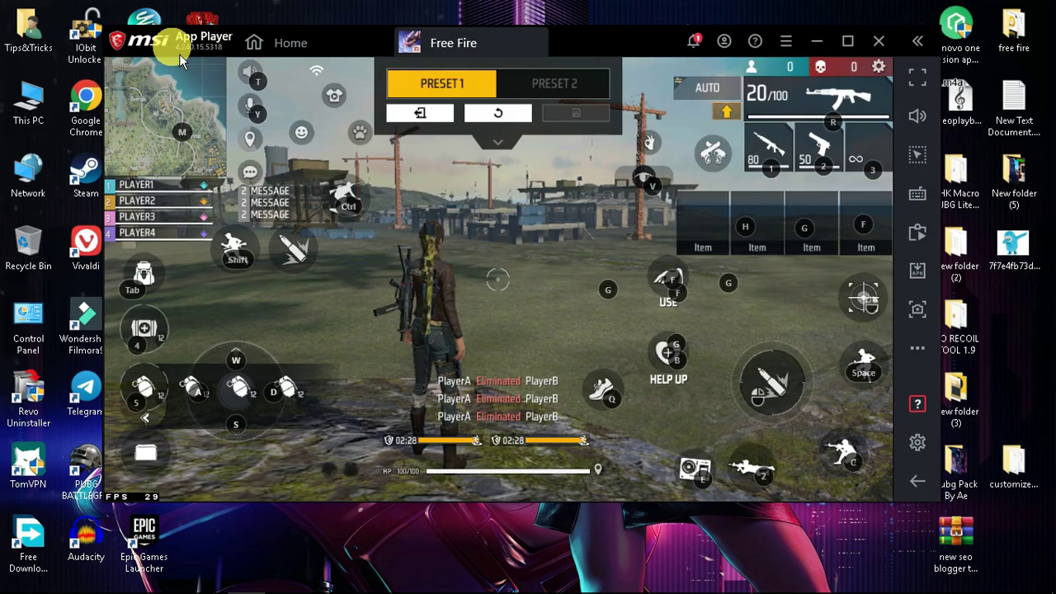
# Step: Try moving the weapon panel over the fire button in the Preset 1 HUD and put it back beside its number keys
pyautogui.moveTo(189, 49); pyautogui.dragTo(233, 51)
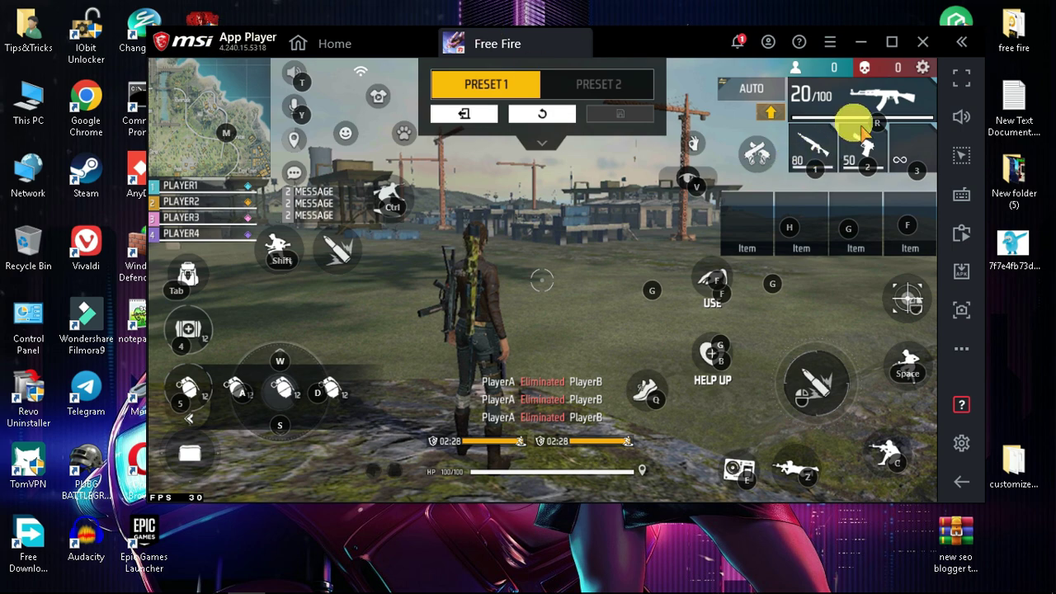
pyautogui.moveTo(862, 132); pyautogui.dragTo(837, 351)
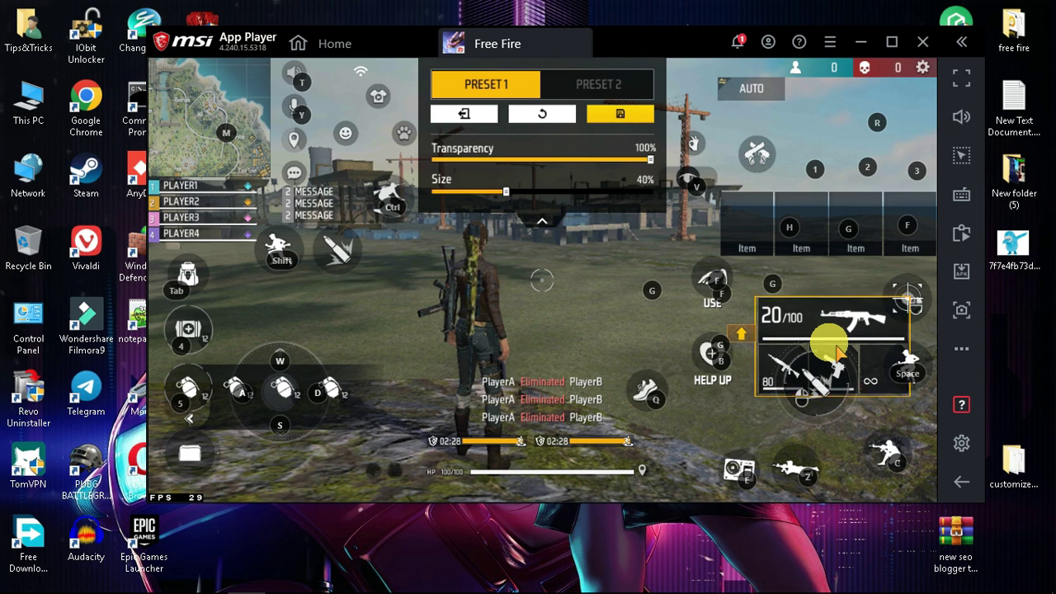
pyautogui.moveTo(833, 320); pyautogui.dragTo(862, 105)
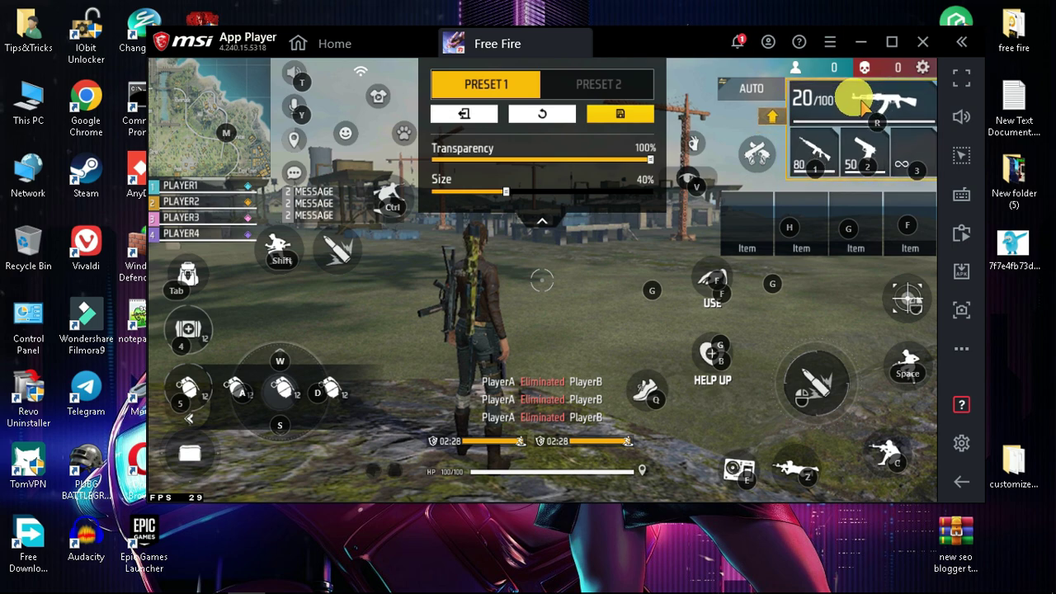